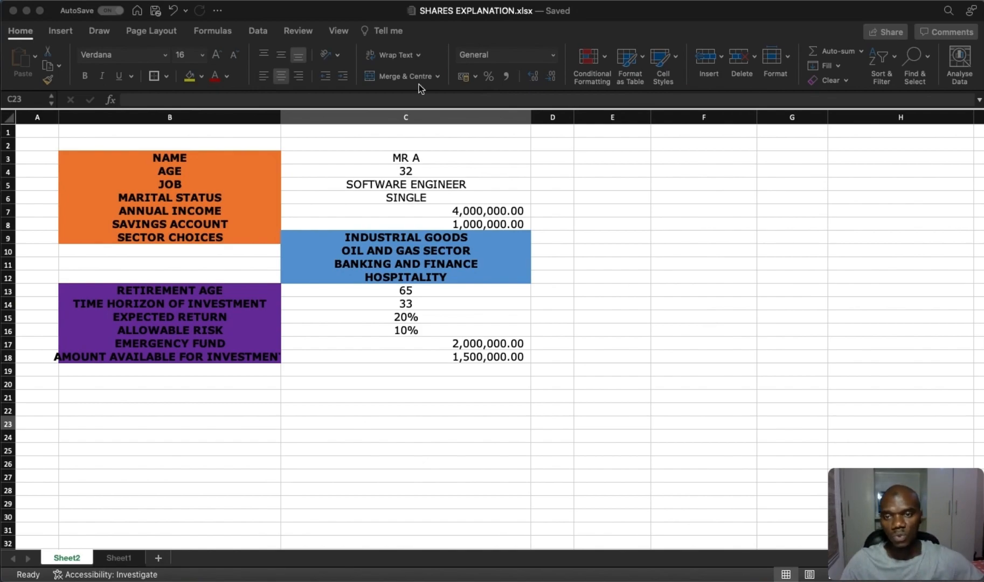
Step: Widen column B on Sheet2 so the AMOUNT AVAILABLE FOR INVESTMENT label fits within its cell
{"action": "left_click", "coordinate": [280, 117]}
{"action": "left_click_drag", "start_coordinate": [281, 116], "coordinate": [303, 116]}
{"action": "left_click", "coordinate": [415, 370]}
{"action": "left_click", "coordinate": [466, 358]}
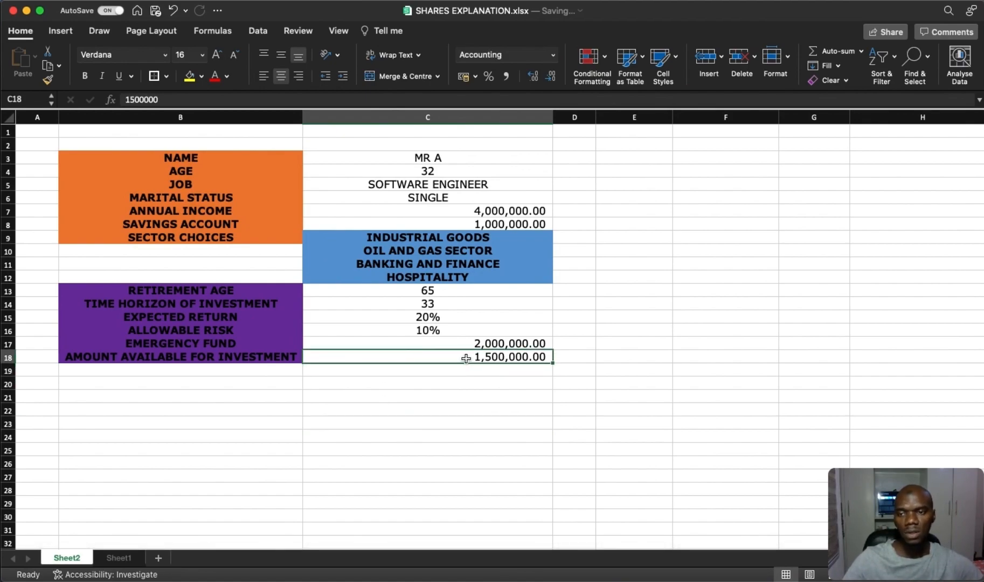
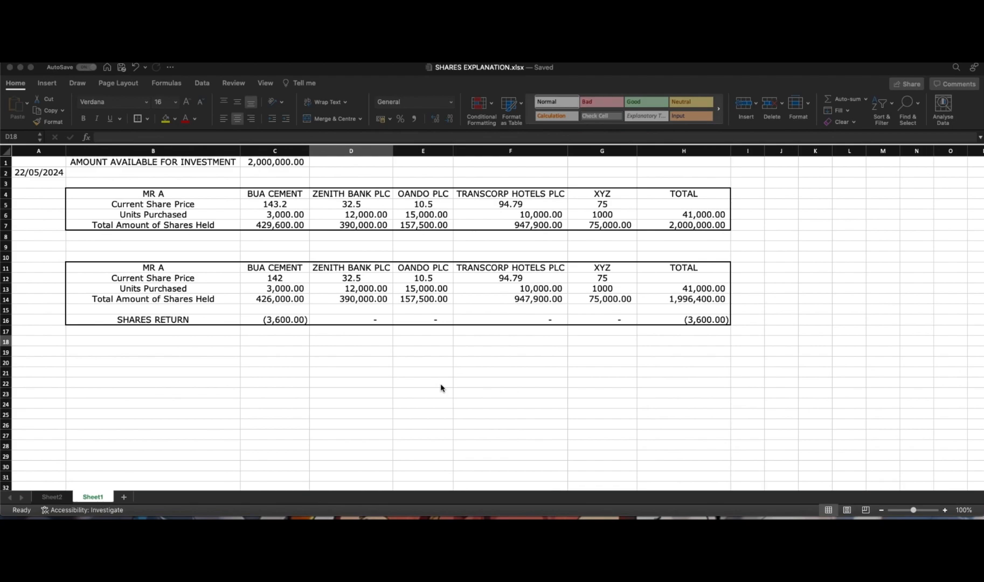
Step: Review the investor profile on Sheet2 and each company's price, units and holdings in Sheet1's upper table
{"action": "left_click", "coordinate": [62, 495]}
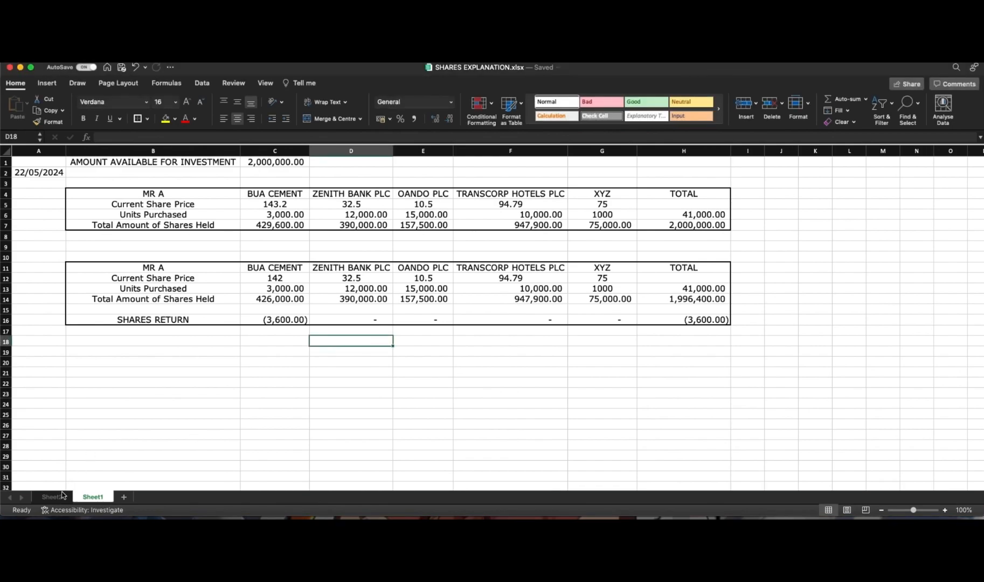
{"action": "left_click", "coordinate": [52, 496]}
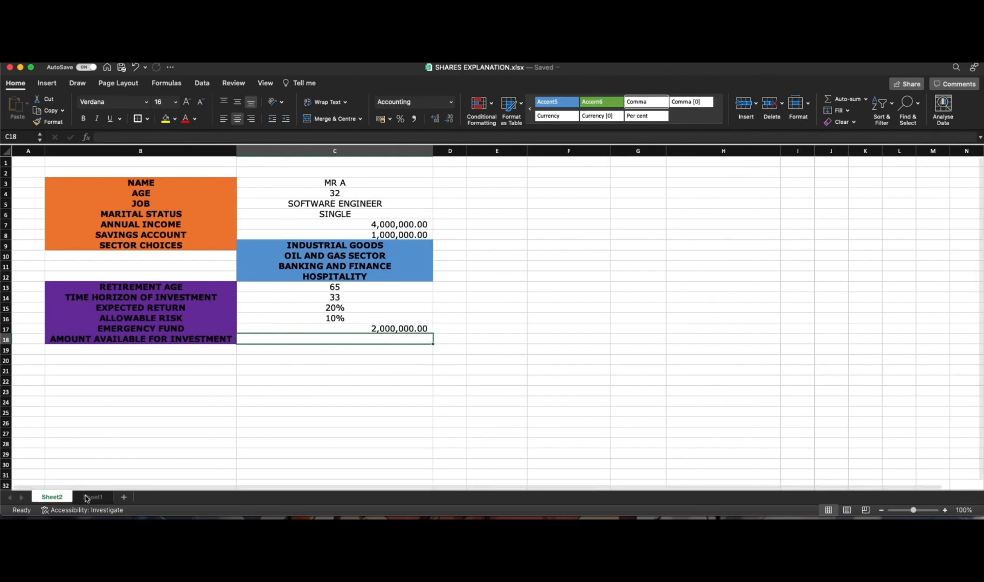
{"action": "left_click", "coordinate": [87, 498]}
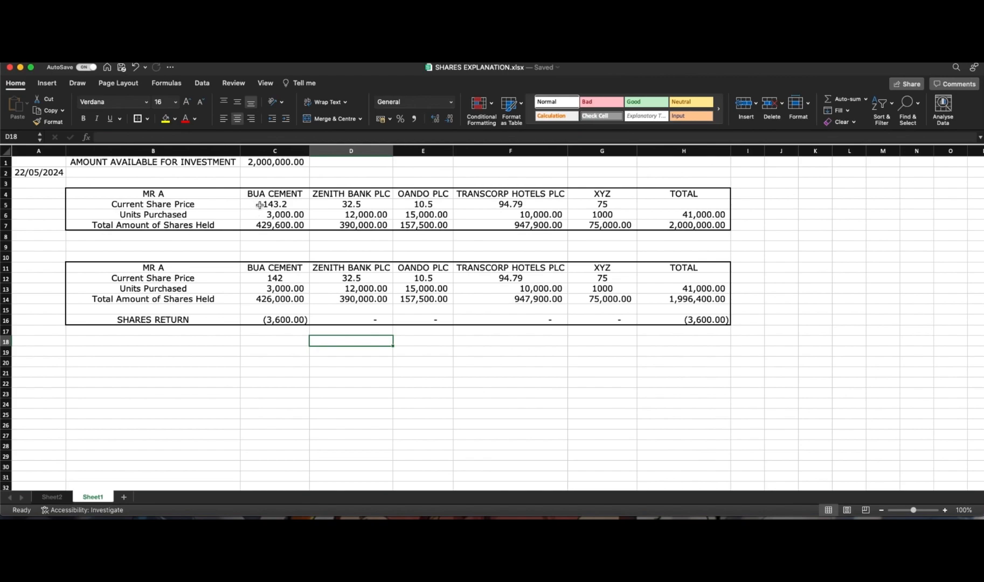
{"action": "left_click_drag", "start_coordinate": [263, 194], "coordinate": [265, 227]}
{"action": "left_click_drag", "start_coordinate": [327, 193], "coordinate": [330, 225]}
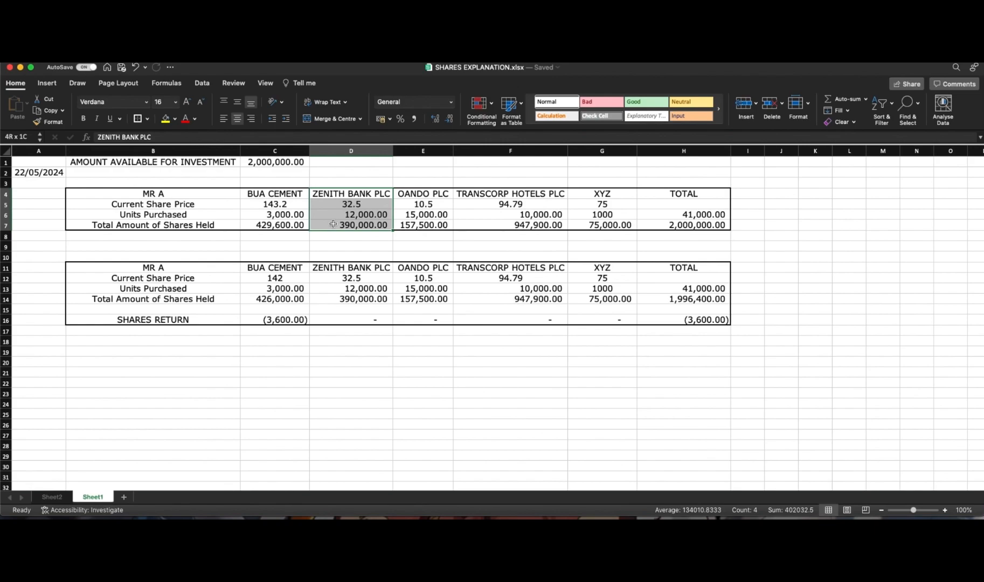
{"action": "left_click_drag", "start_coordinate": [415, 193], "coordinate": [412, 227]}
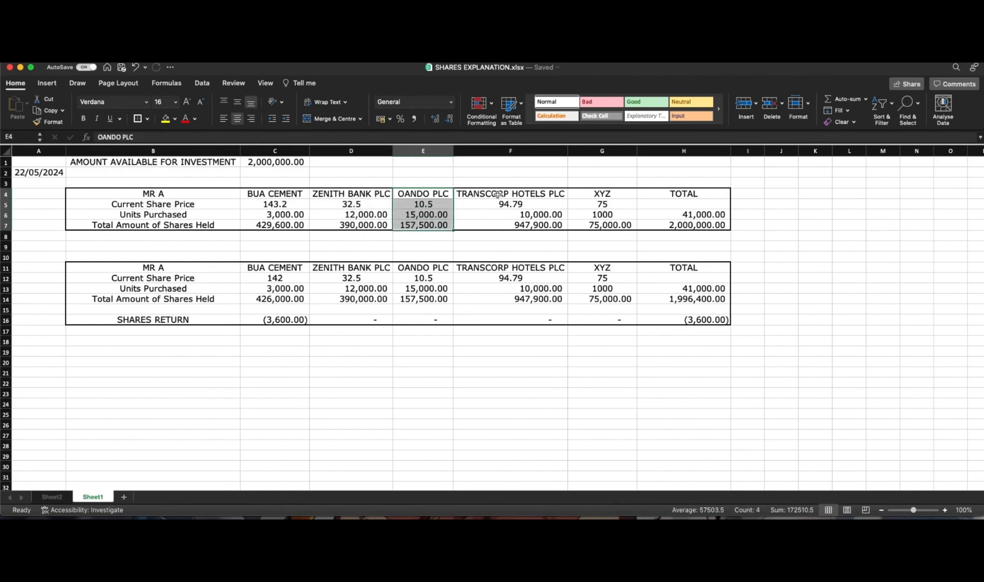
{"action": "left_click_drag", "start_coordinate": [496, 195], "coordinate": [495, 228]}
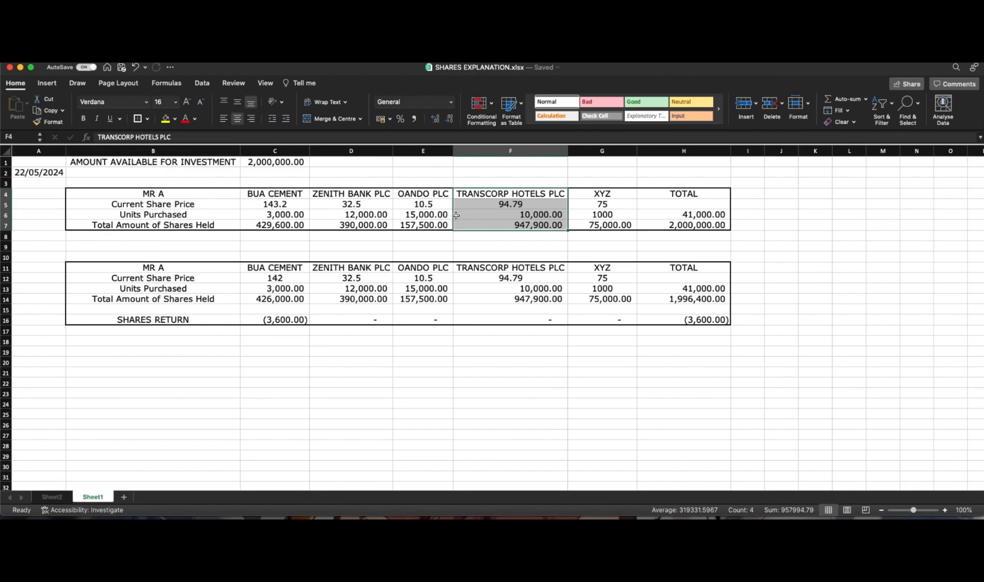
{"action": "left_click", "coordinate": [659, 225]}
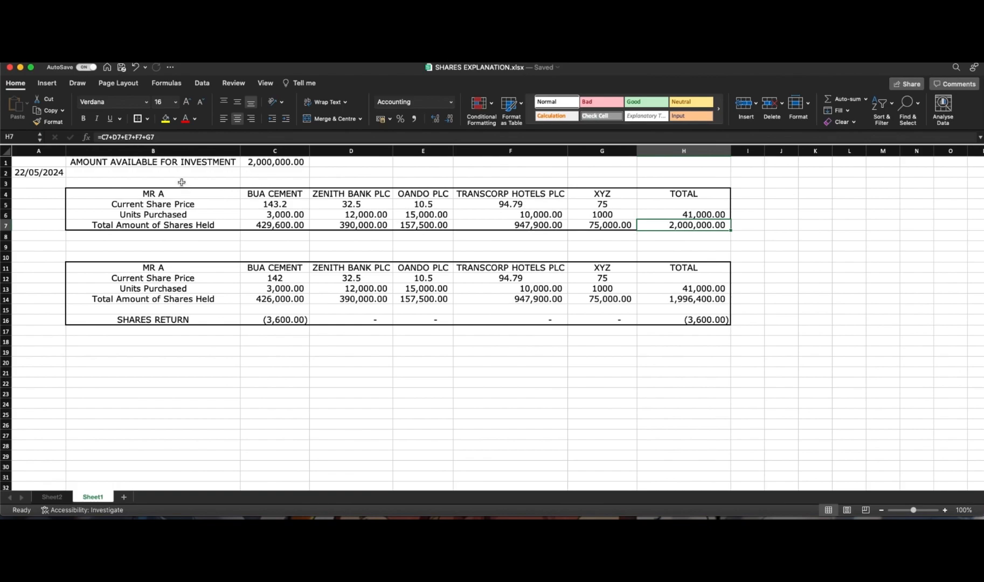
{"action": "left_click_drag", "start_coordinate": [121, 194], "coordinate": [686, 227]}
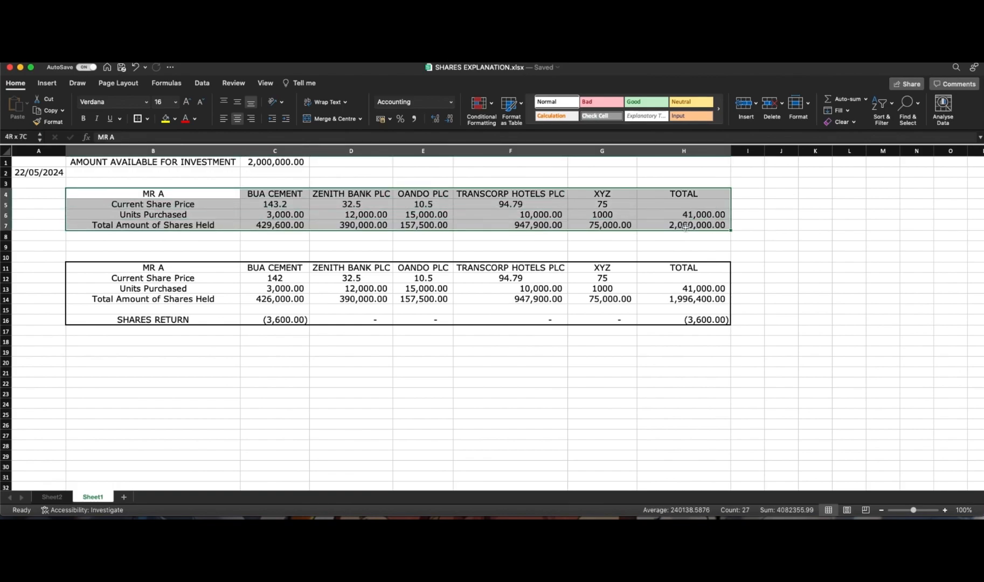
Step: Label the upper share table NEW PRICE in cell C3
{"action": "left_click", "coordinate": [272, 180]}
{"action": "type", "text": "NEW "}
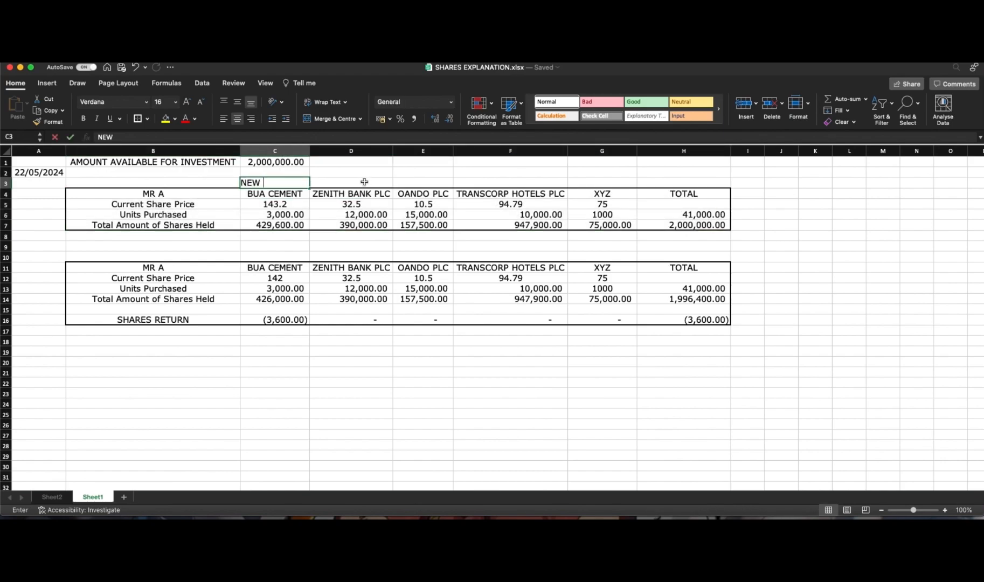
{"action": "type", "text": "PRICE"}
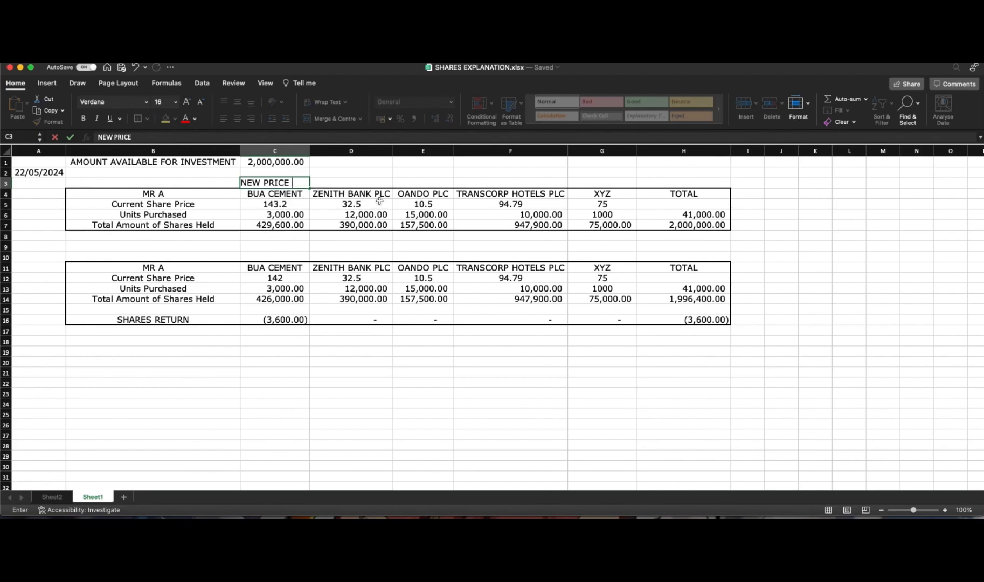
{"action": "left_click", "coordinate": [646, 214]}
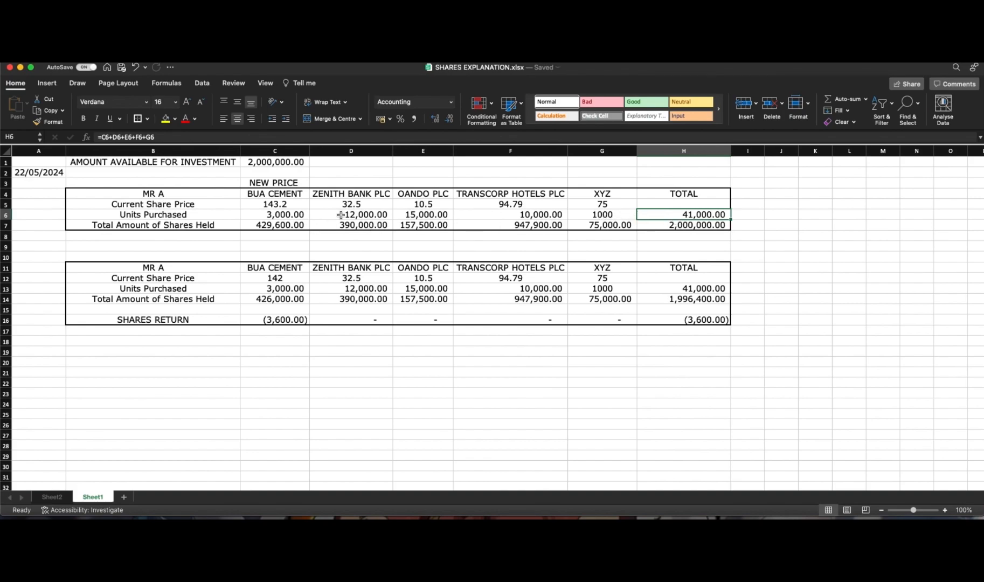
{"action": "left_click", "coordinate": [678, 227]}
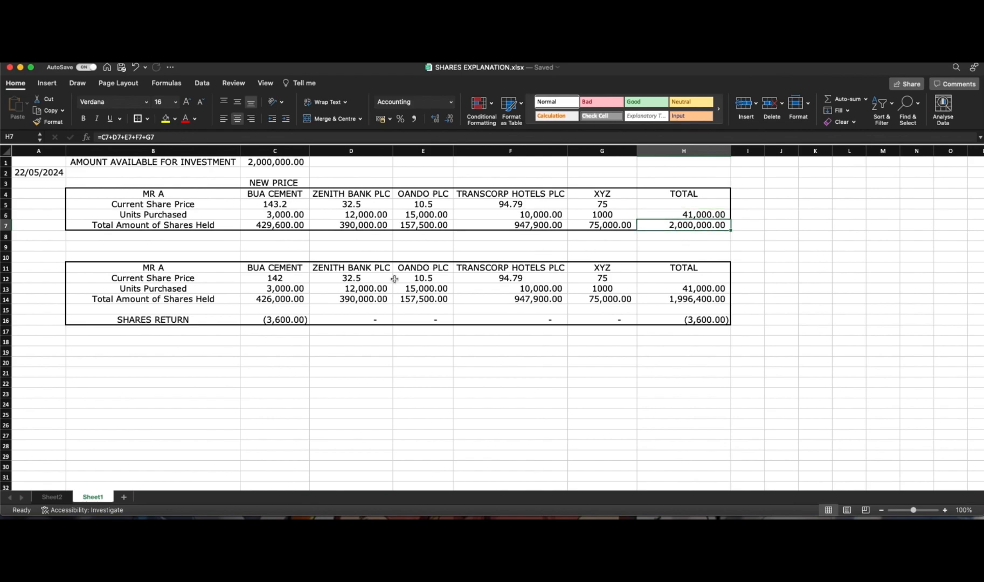
Step: Label the lower share table OLD PRICE in cell C10
{"action": "left_click", "coordinate": [268, 256]}
{"action": "type", "text": "OLD "}
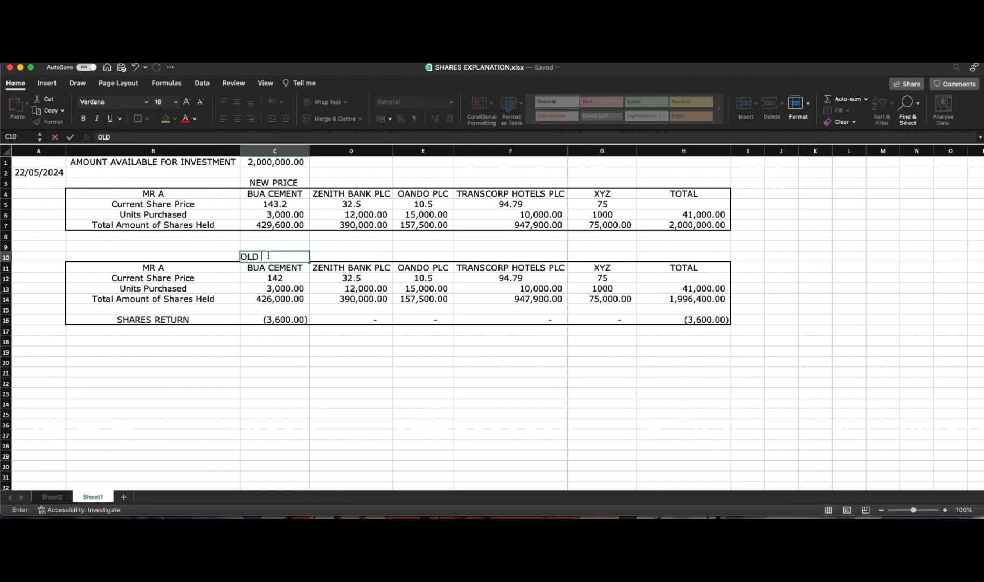
{"action": "type", "text": "PRICE"}
{"action": "key", "text": "Return"}
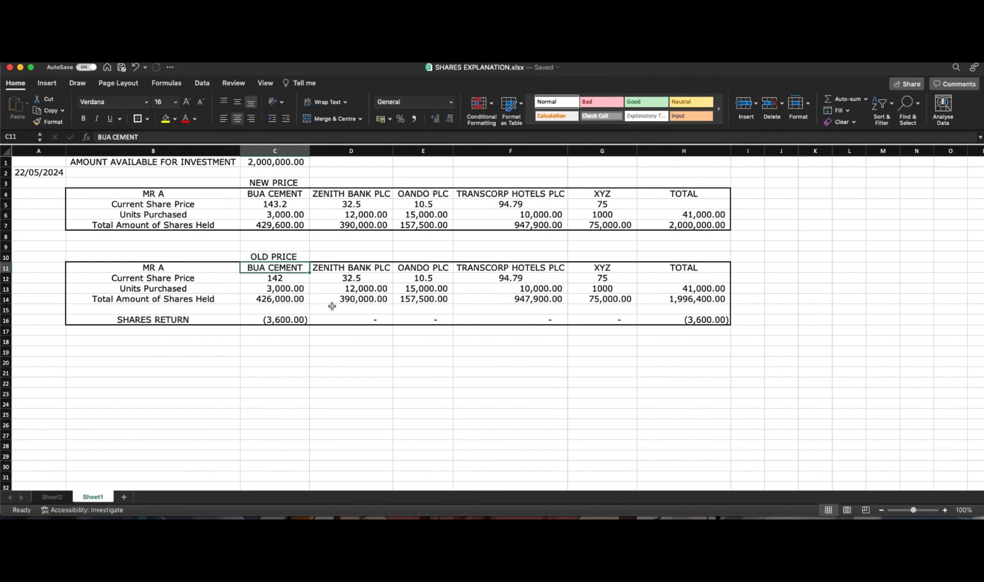
Step: Fill the lower table's Current Share Price row, B12:H12, with yellow and make it bold
{"action": "left_click", "coordinate": [273, 279]}
{"action": "left_click_drag", "start_coordinate": [145, 280], "coordinate": [672, 276]}
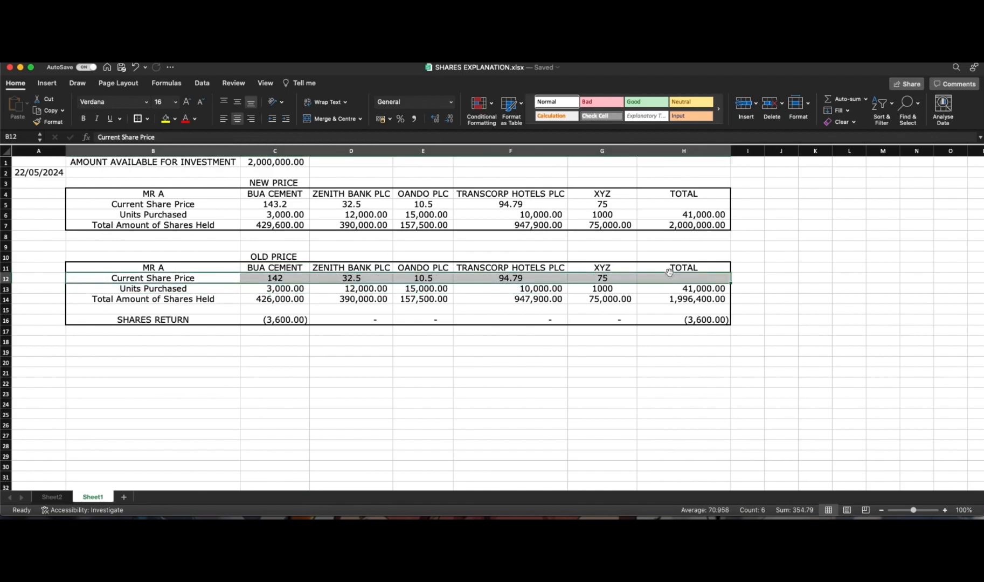
{"action": "left_click", "coordinate": [167, 120]}
{"action": "left_click", "coordinate": [83, 118]}
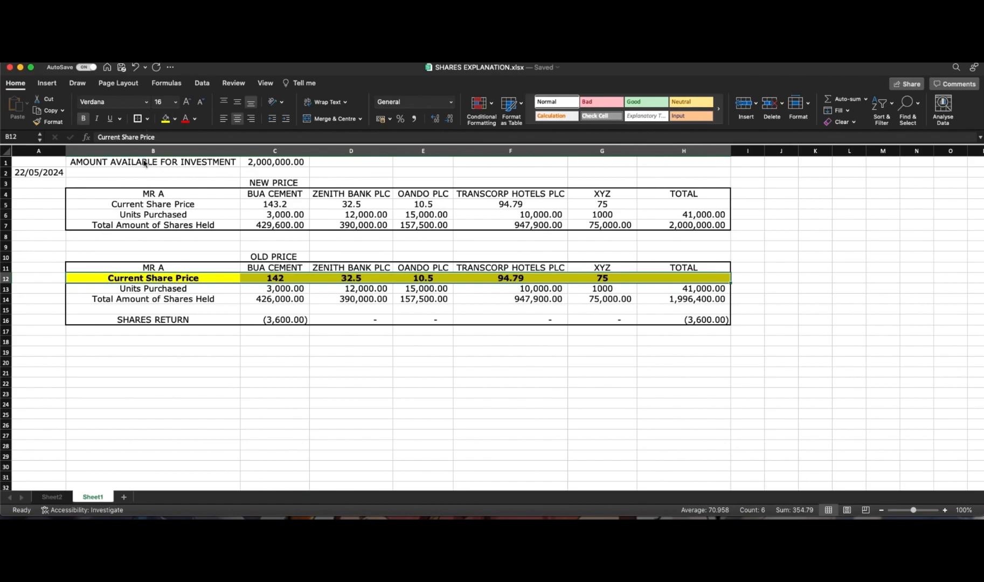
{"action": "left_click", "coordinate": [273, 283]}
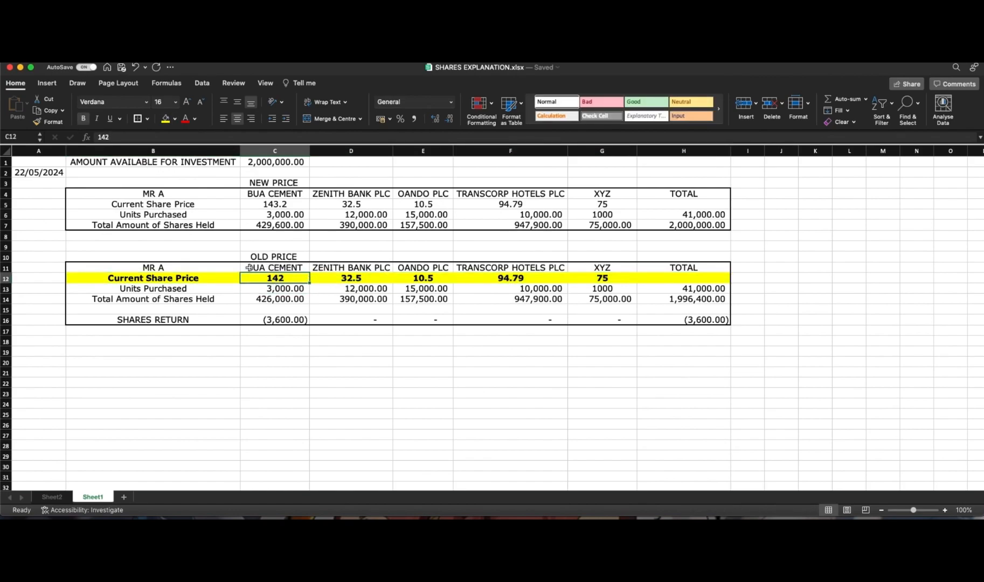
Step: Fill the BUA CEMENT current share price in the NEW PRICE table, cell C5, with blue
{"action": "left_click", "coordinate": [276, 195]}
{"action": "left_click", "coordinate": [276, 205]}
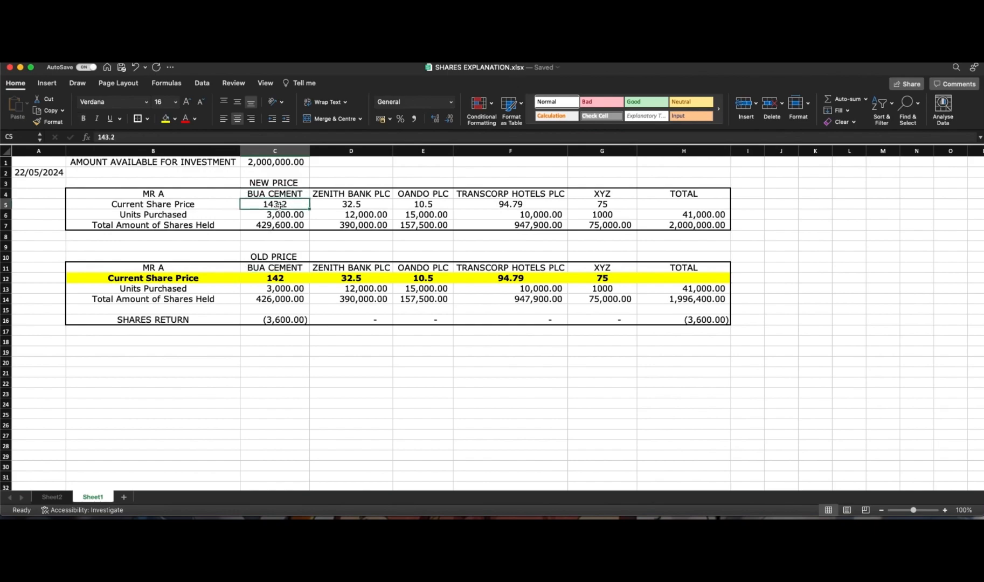
{"action": "left_click", "coordinate": [174, 118]}
{"action": "left_click", "coordinate": [206, 166]}
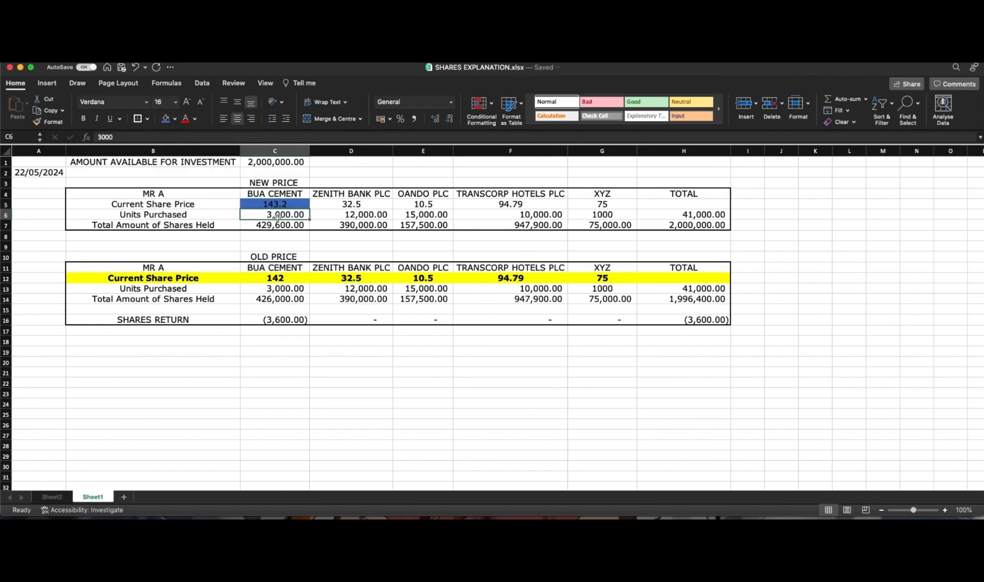
{"action": "left_click", "coordinate": [277, 291]}
{"action": "left_click", "coordinate": [280, 278]}
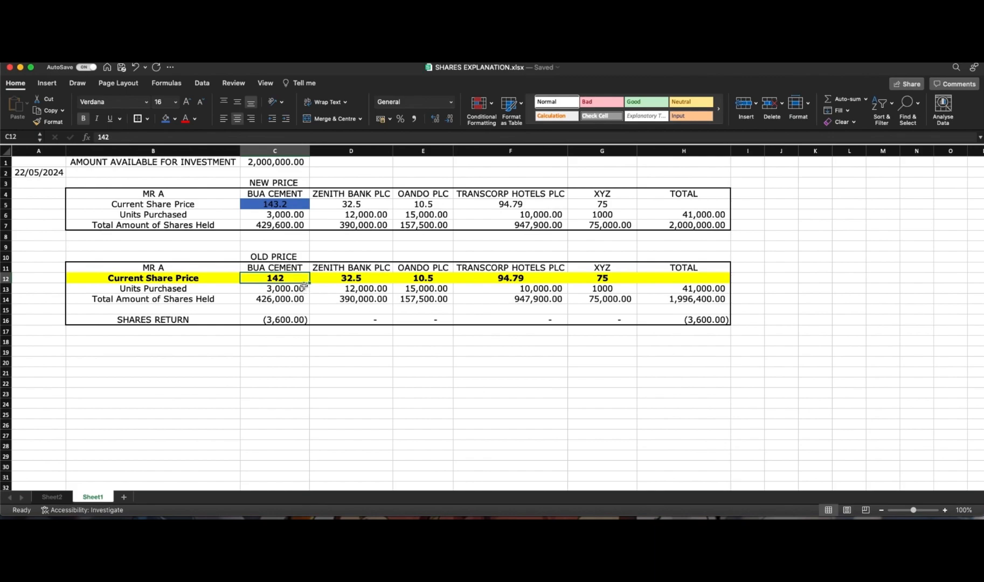
Step: Fill the OLD PRICE table's total amount of shares held, cell H14, with green and make it bold
{"action": "left_click", "coordinate": [647, 299]}
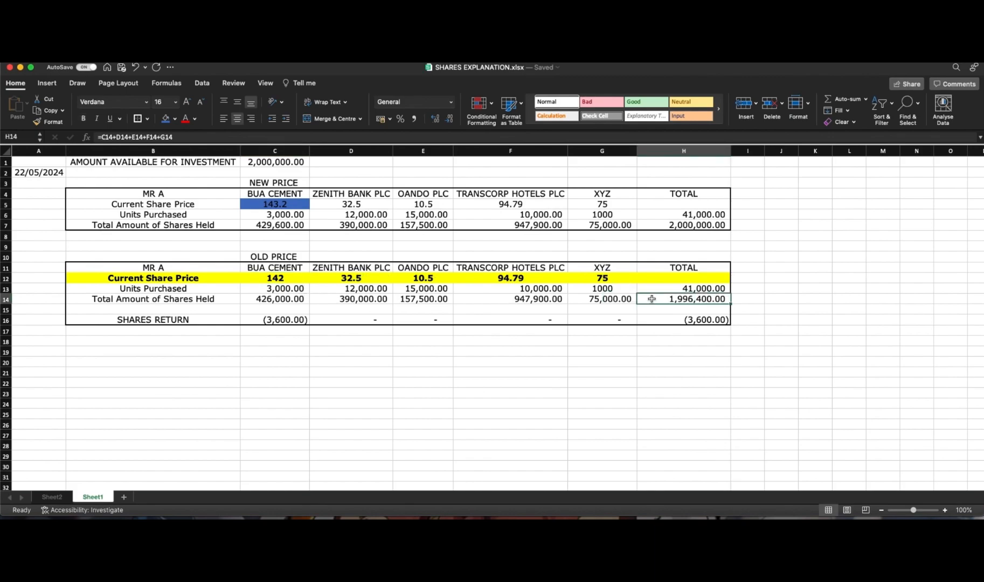
{"action": "left_click", "coordinate": [175, 118]}
{"action": "left_click", "coordinate": [219, 235]}
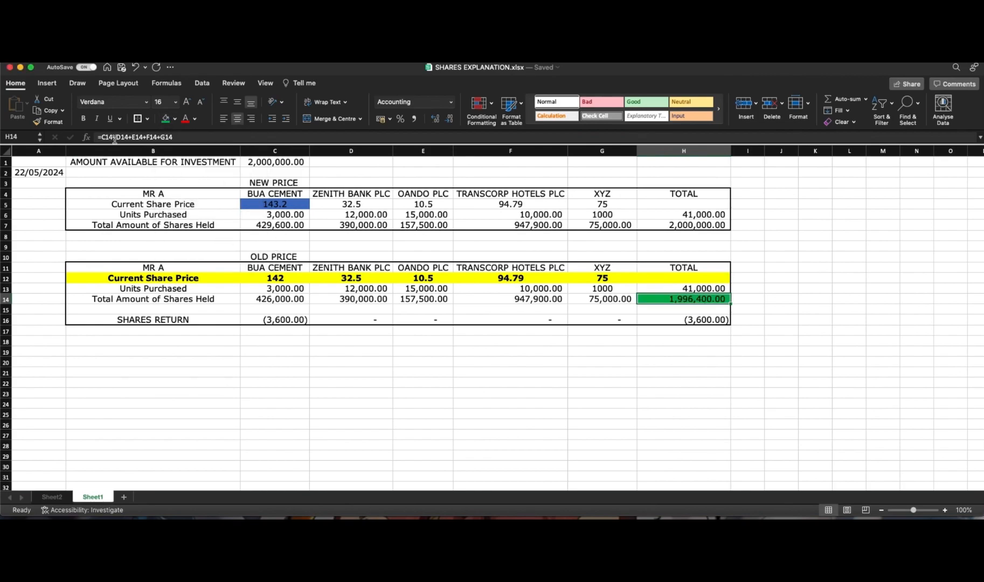
{"action": "left_click", "coordinate": [84, 119]}
{"action": "left_click", "coordinate": [351, 268]}
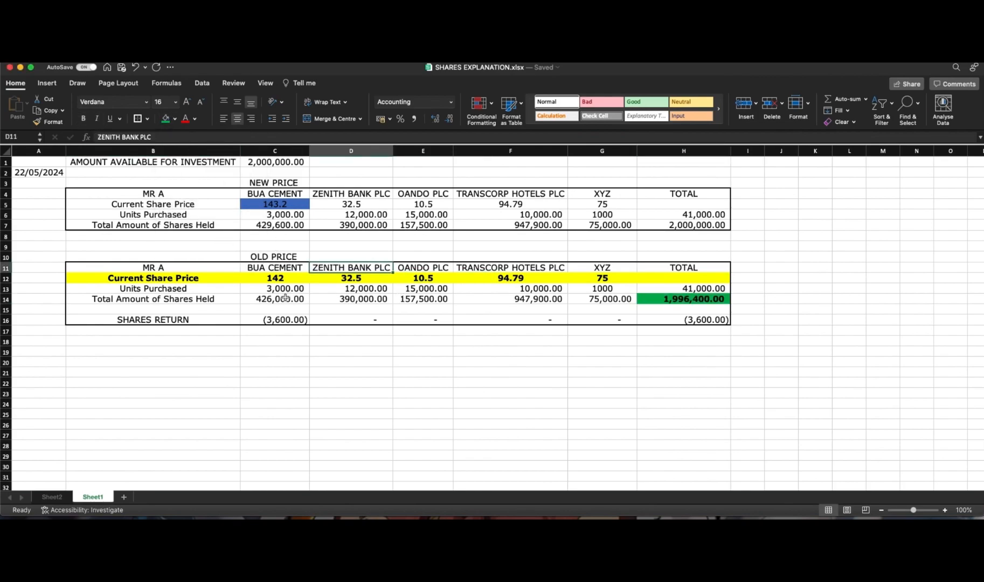
Step: Set the BUA CEMENT share price in the OLD PRICE table to 100 and check the total amount held
{"action": "left_click", "coordinate": [278, 290]}
{"action": "left_click", "coordinate": [276, 279]}
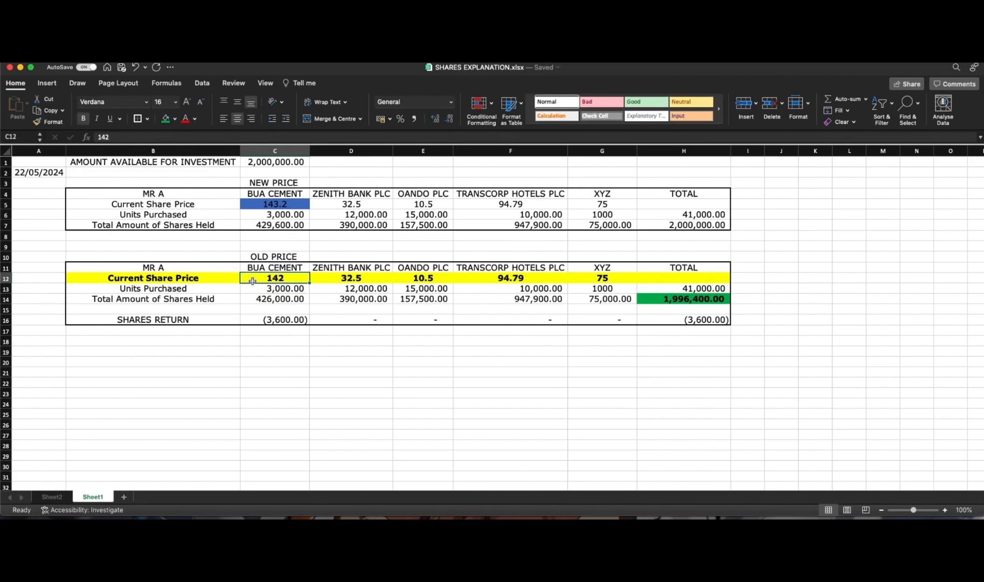
{"action": "type", "text": "100"}
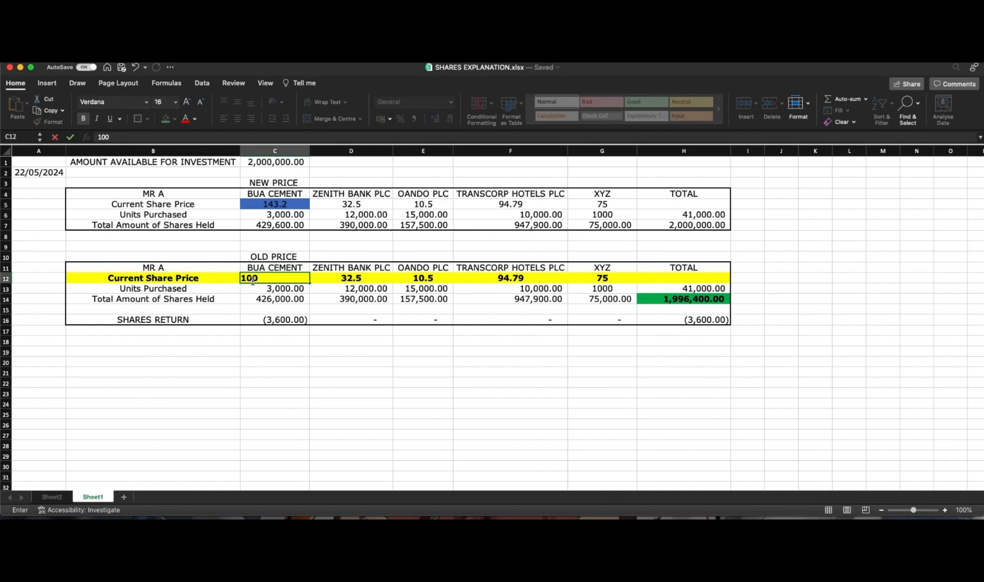
{"action": "key", "text": "Return"}
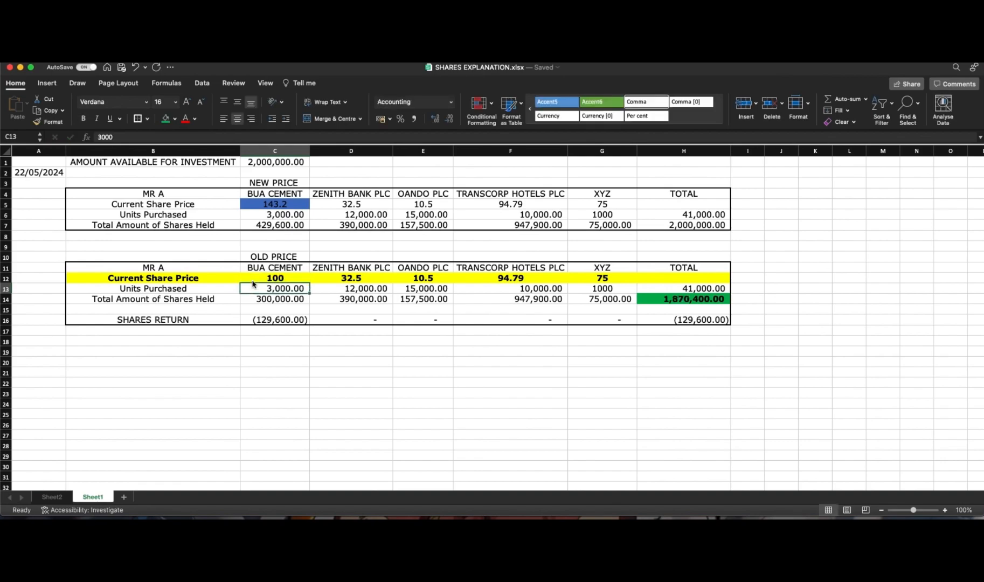
{"action": "left_click", "coordinate": [694, 299]}
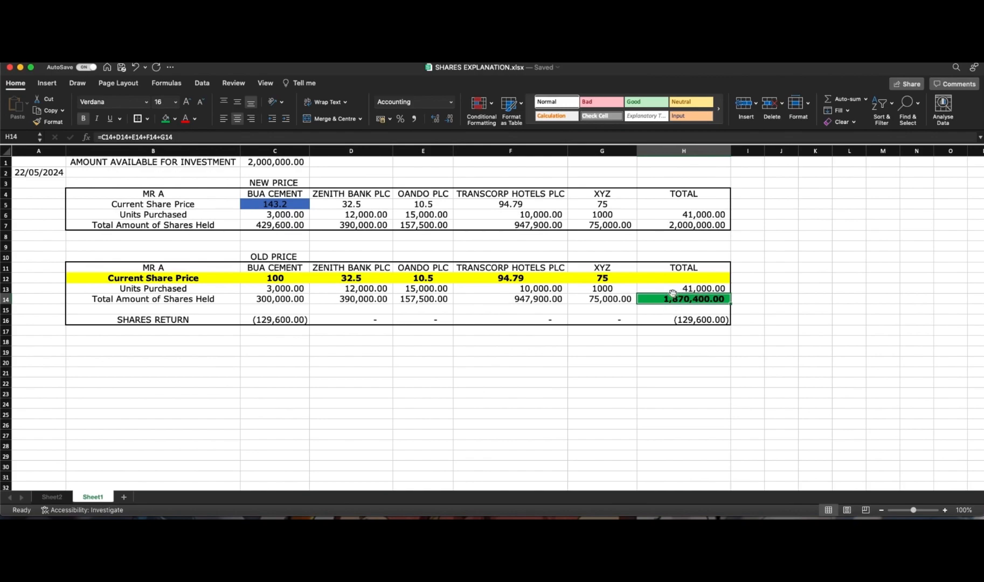
Step: Set the BUA CEMENT share price in the OLD PRICE table to 50
{"action": "left_click", "coordinate": [281, 281]}
{"action": "type", "text": "50"}
{"action": "key", "text": "Return"}
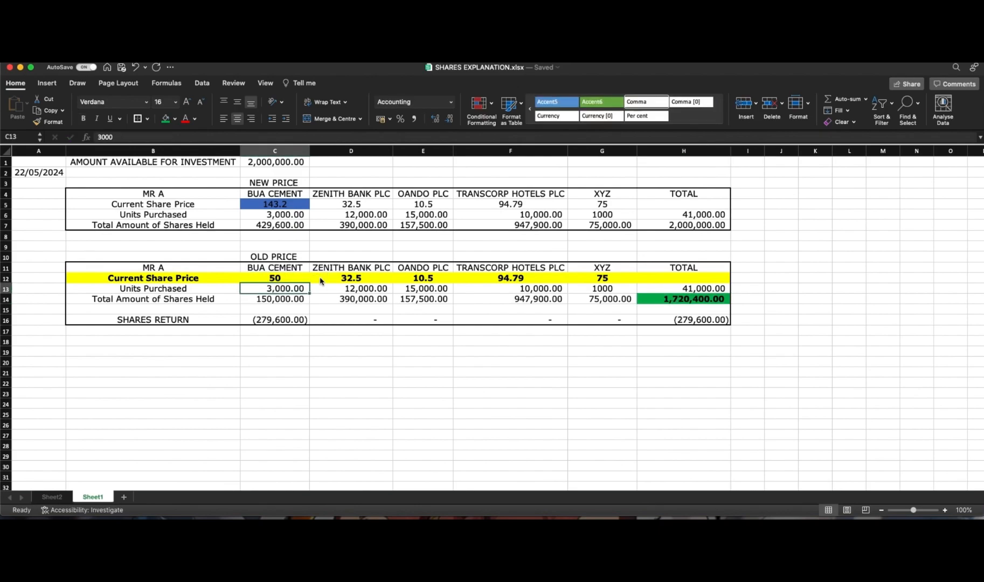
{"action": "left_click", "coordinate": [304, 280]}
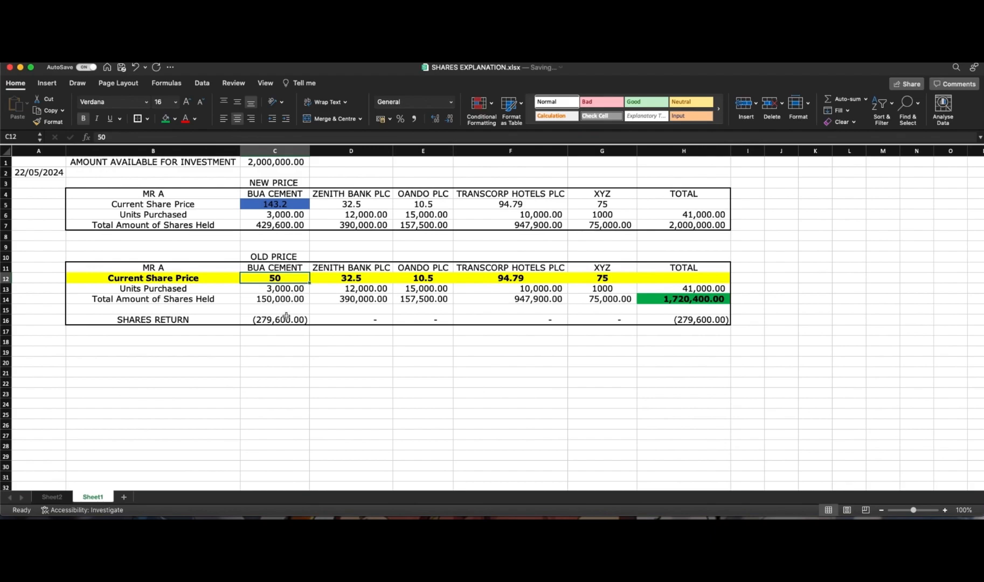
{"action": "left_click", "coordinate": [208, 225]}
{"action": "key", "text": "cmd+c"}
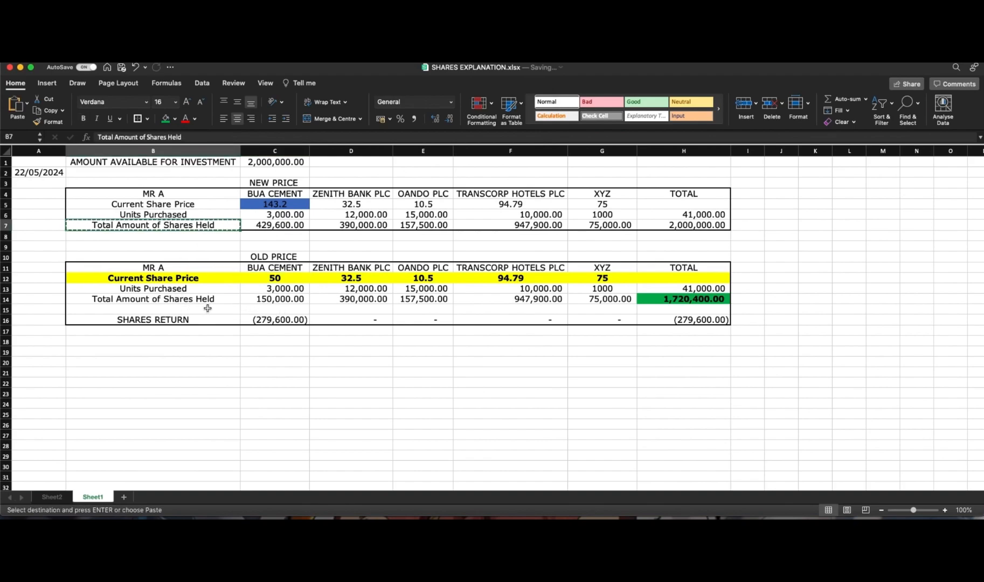
{"action": "left_click", "coordinate": [201, 257]}
{"action": "double_click", "coordinate": [201, 257]}
{"action": "left_click", "coordinate": [231, 351]}
Step: Examine the BUA CEMENT shares return formula and the new-price holding it uses, and select the SHARES RETURN values in C16:H16
{"action": "left_click", "coordinate": [280, 322]}
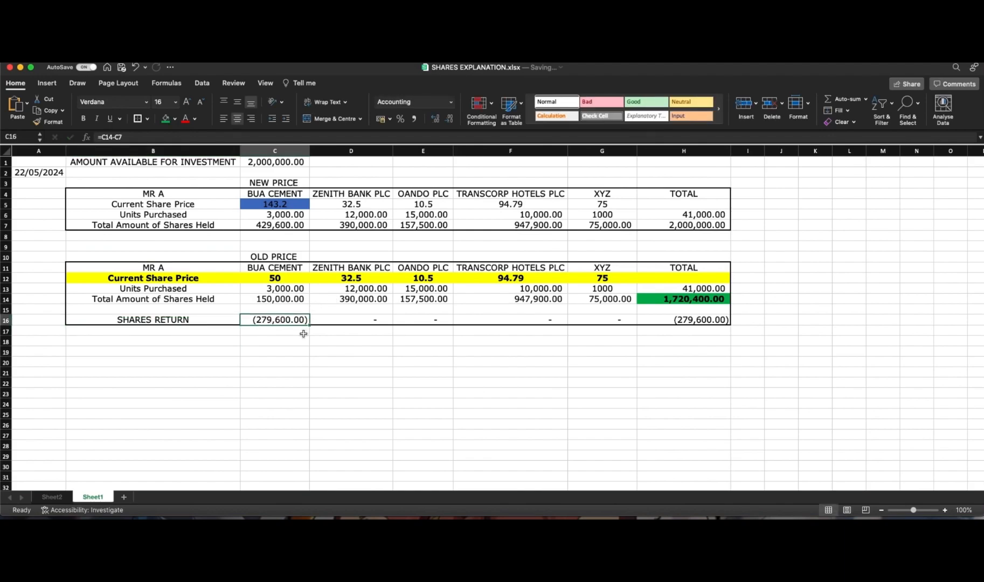
{"action": "left_click", "coordinate": [285, 224]}
{"action": "left_click", "coordinate": [287, 321]}
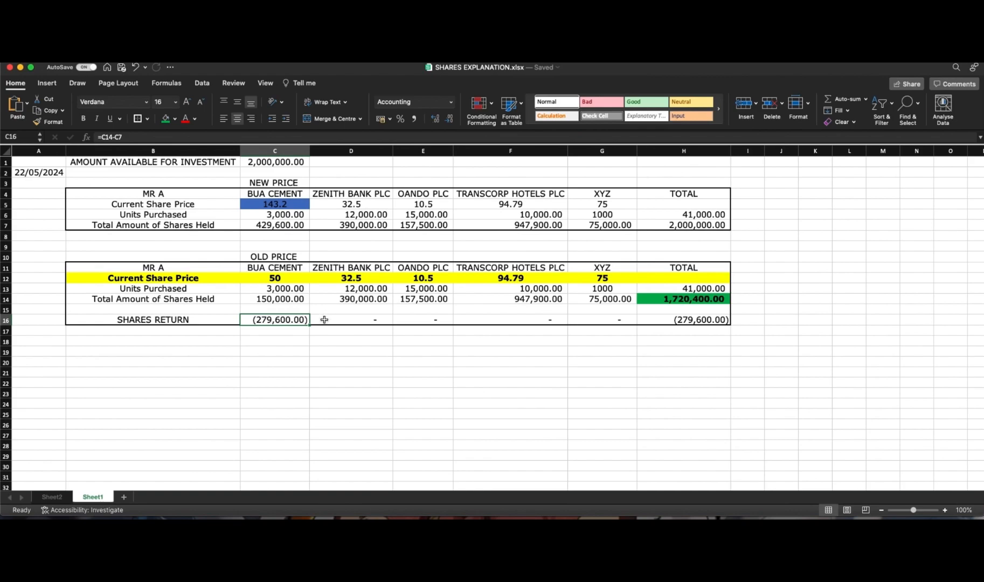
{"action": "left_click_drag", "start_coordinate": [286, 320], "coordinate": [703, 321]}
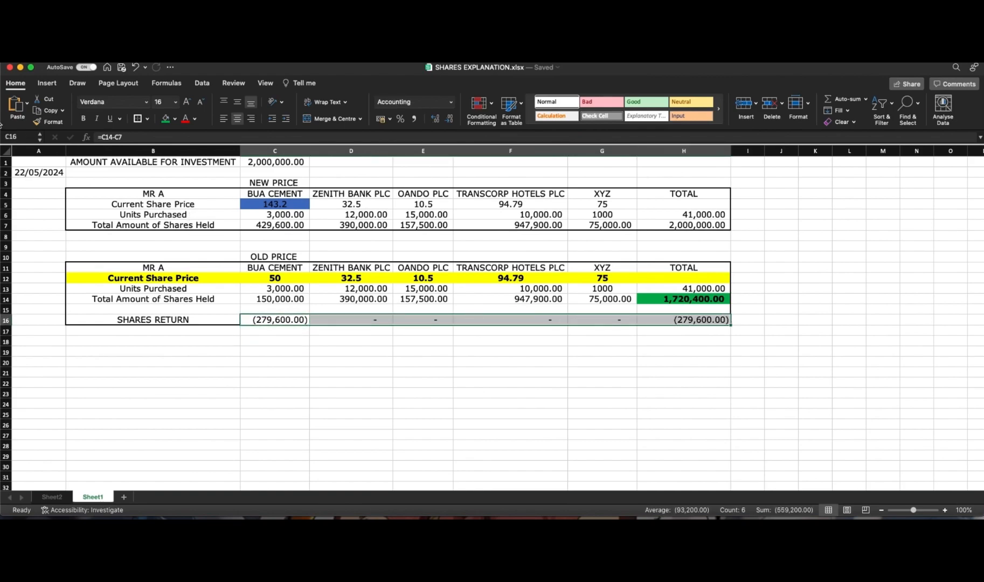
Step: Format the SHARES RETURN values in C16:H16 as bold with a red fill and widen column C to fit them
{"action": "left_click", "coordinate": [175, 118]}
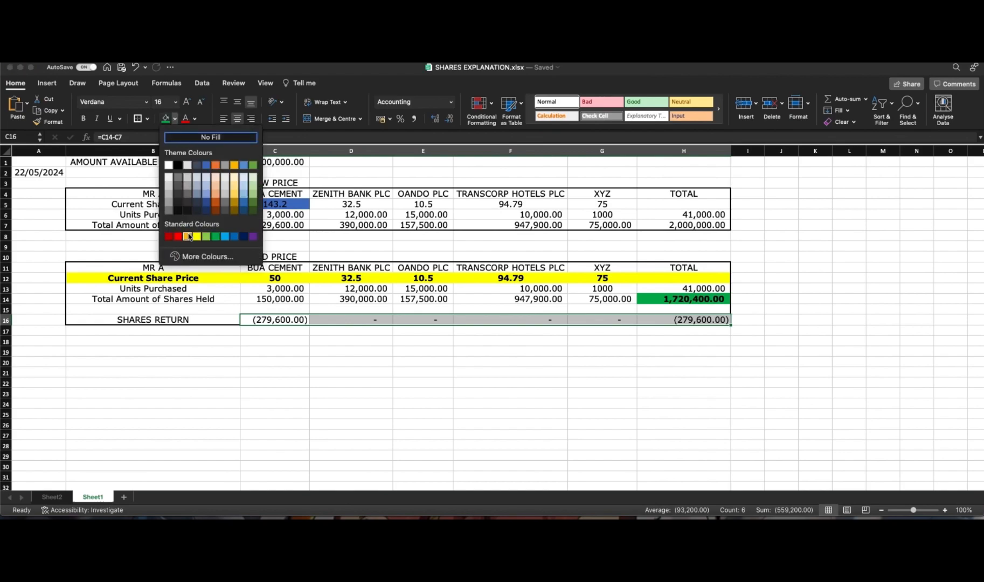
{"action": "left_click", "coordinate": [179, 236]}
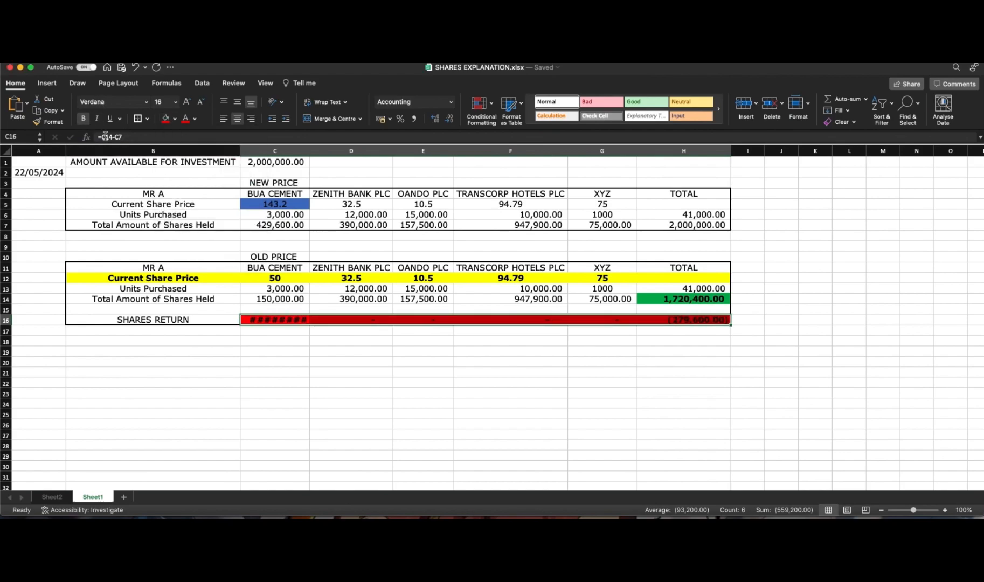
{"action": "left_click", "coordinate": [312, 341]}
{"action": "left_click_drag", "start_coordinate": [311, 151], "coordinate": [313, 150]}
{"action": "left_click", "coordinate": [350, 291]}
{"action": "key", "text": "Up"}
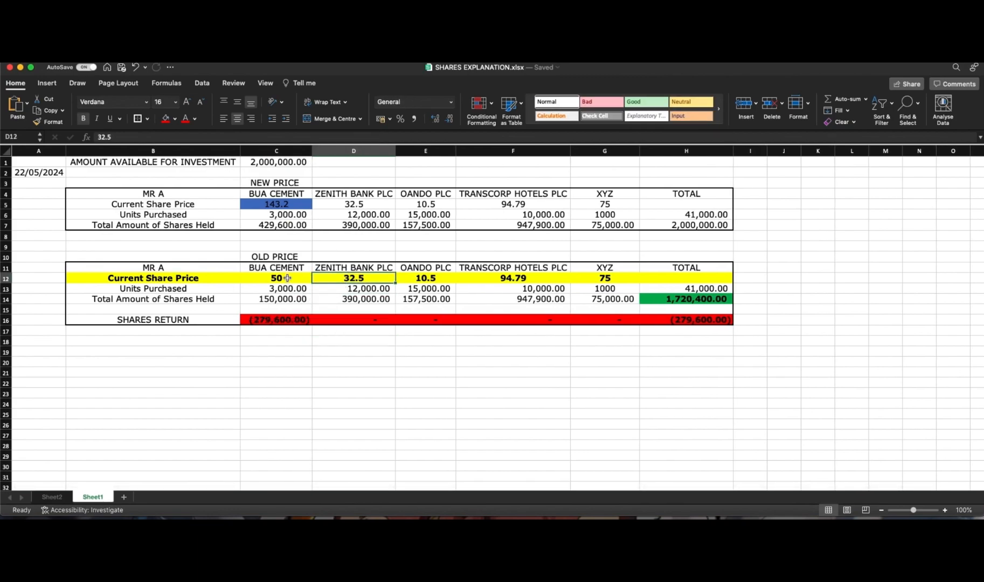
Step: Set the BUA CEMENT share price in the OLD PRICE table to 150 and check the SHARES RETURN values in C16:H16
{"action": "left_click", "coordinate": [287, 278]}
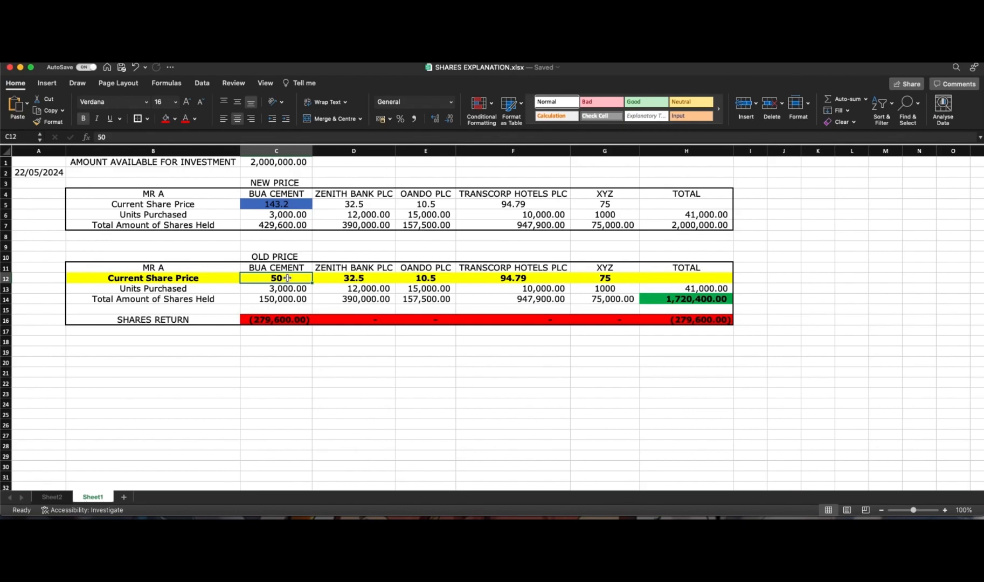
{"action": "type", "text": "150"}
{"action": "key", "text": "Return"}
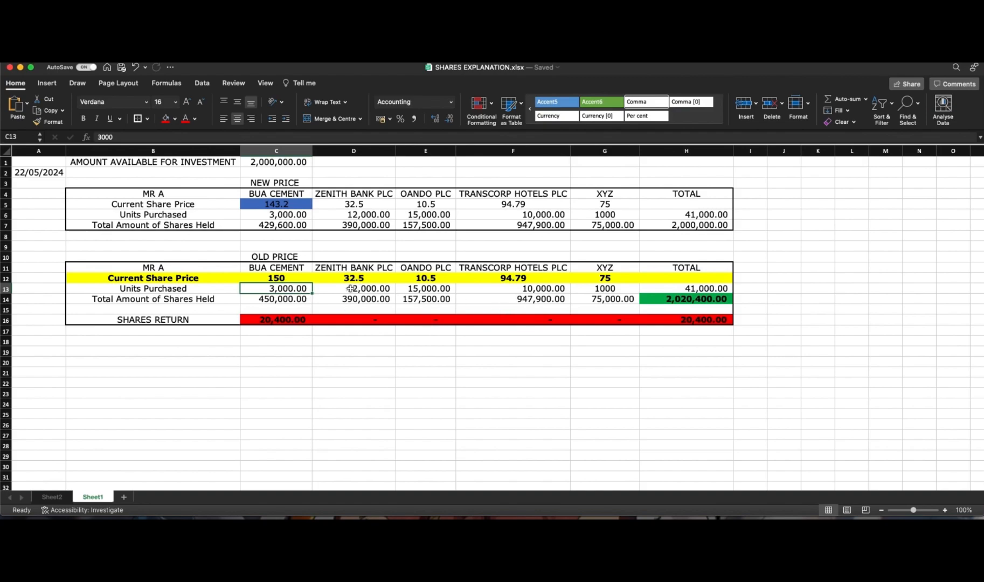
{"action": "left_click_drag", "start_coordinate": [253, 322], "coordinate": [658, 317]}
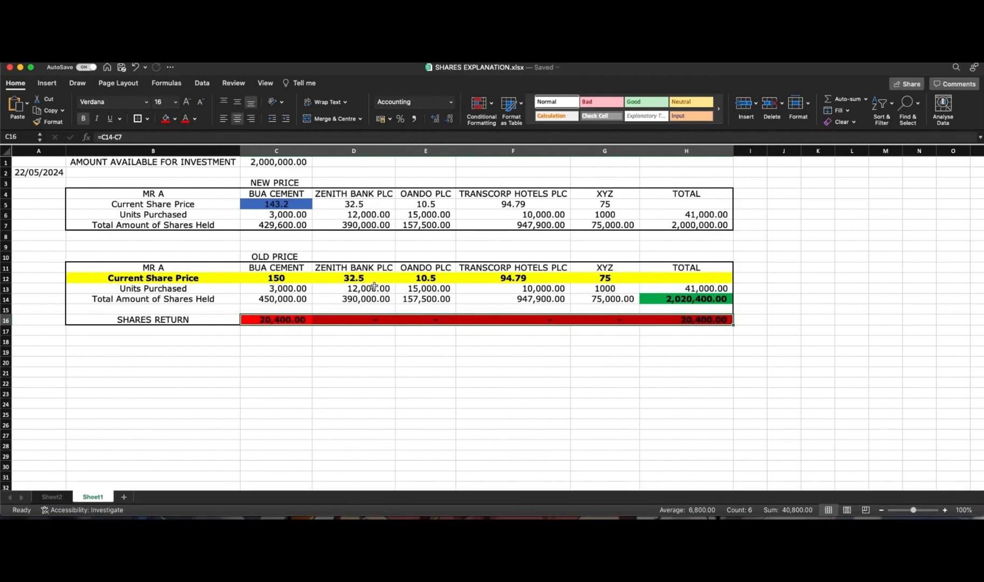
Step: Set the ZENITH BANK PLC share price in the OLD PRICE table to 20 and compare it with the NEW PRICE table's price
{"action": "left_click", "coordinate": [354, 278]}
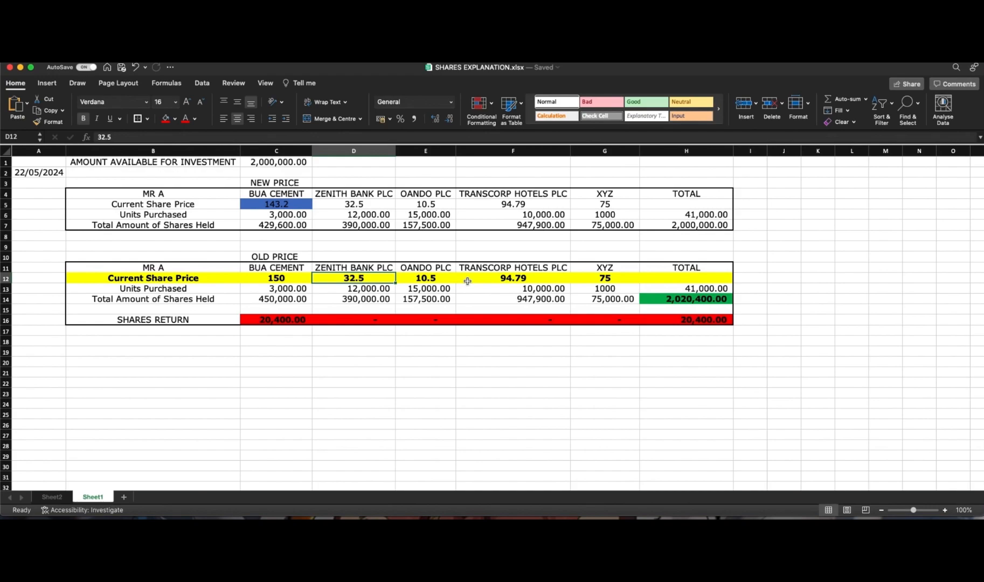
{"action": "type", "text": "20"}
{"action": "key", "text": "Return"}
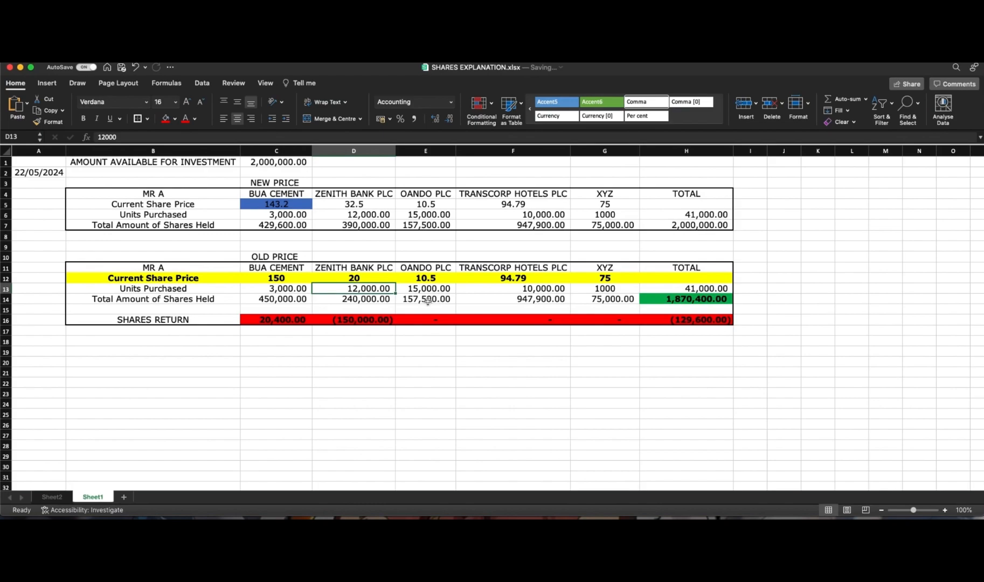
{"action": "left_click", "coordinate": [378, 278]}
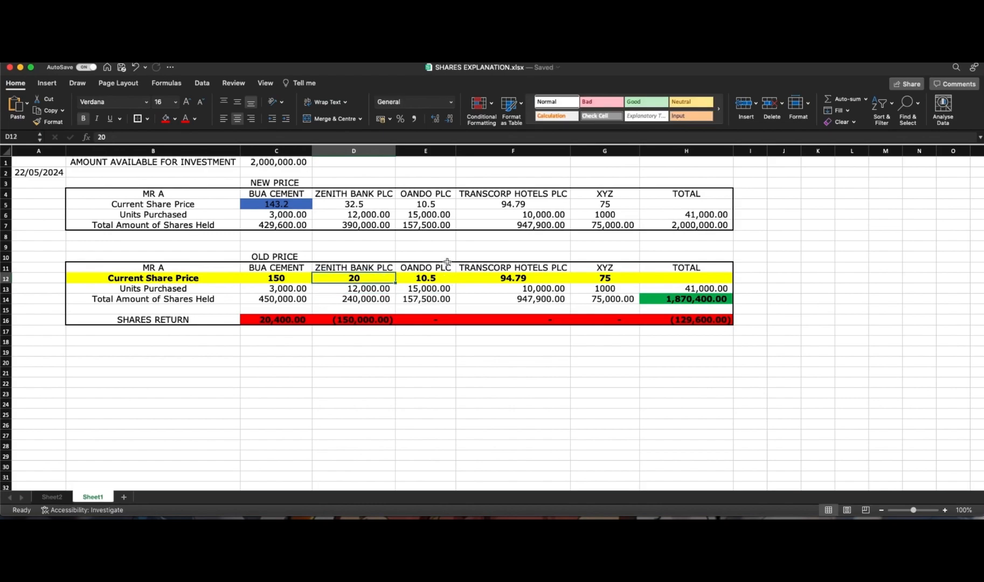
{"action": "left_click_drag", "start_coordinate": [365, 195], "coordinate": [360, 276]}
{"action": "left_click", "coordinate": [368, 203]}
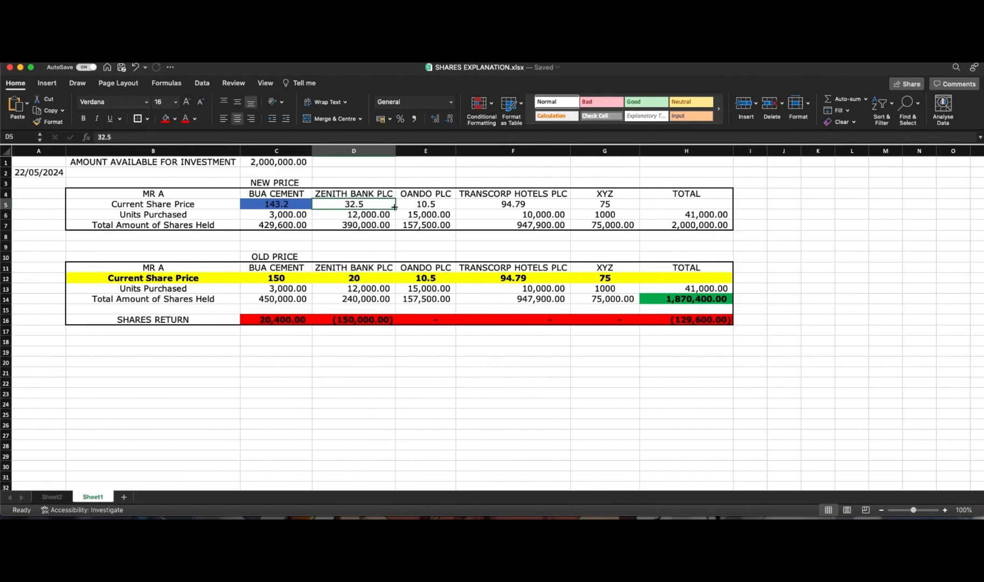
Step: Set the ZENITH BANK PLC share price in the OLD PRICE table to 15 and check the total shares return against the NEW PRICE table
{"action": "left_click", "coordinate": [382, 277]}
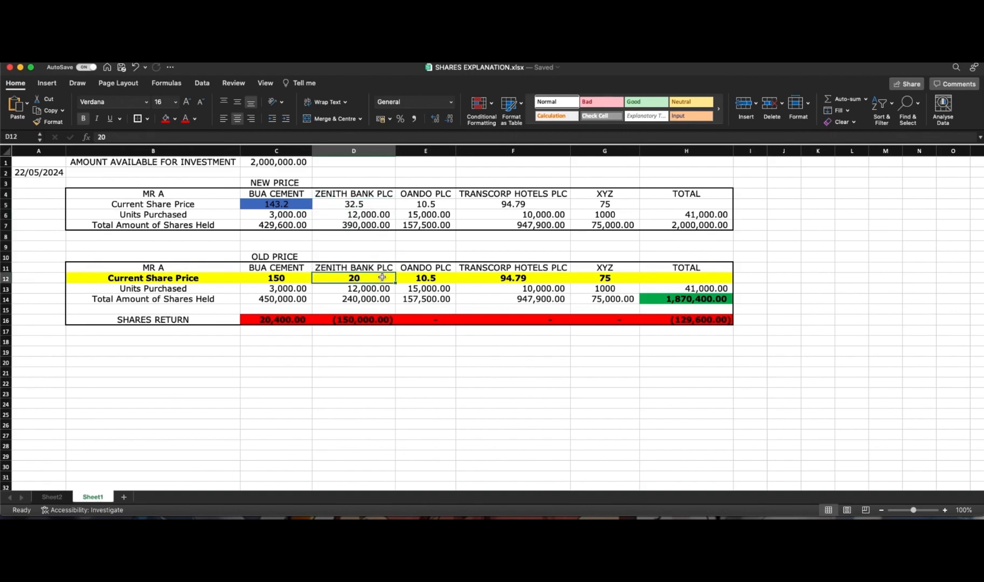
{"action": "type", "text": "15"}
{"action": "key", "text": "Return"}
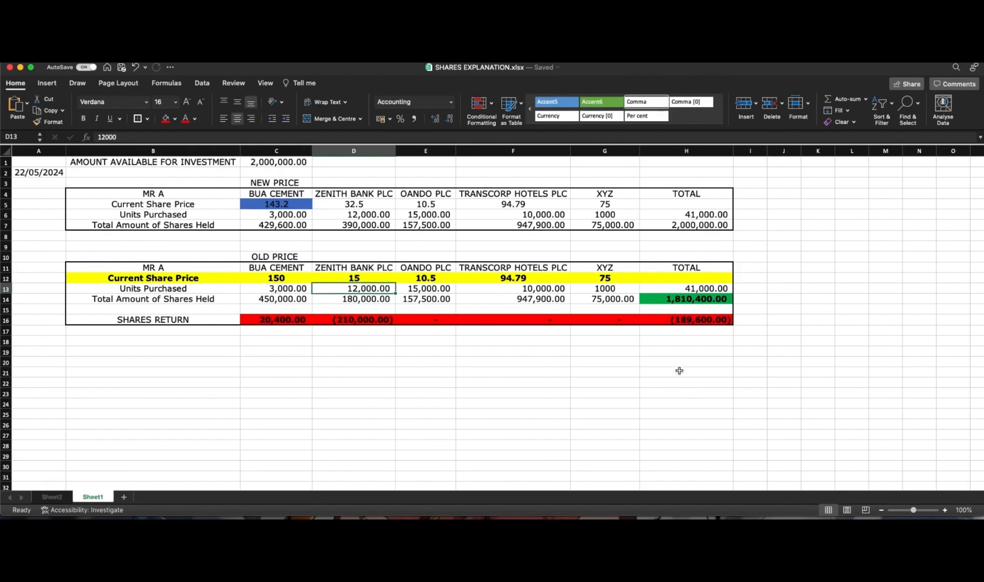
{"action": "left_click", "coordinate": [674, 321]}
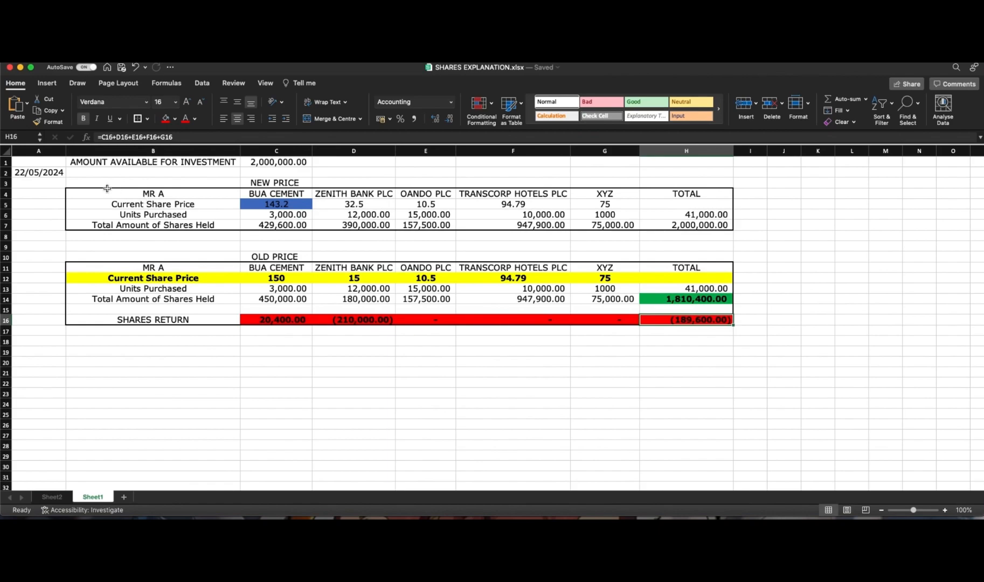
{"action": "left_click_drag", "start_coordinate": [107, 194], "coordinate": [660, 225]}
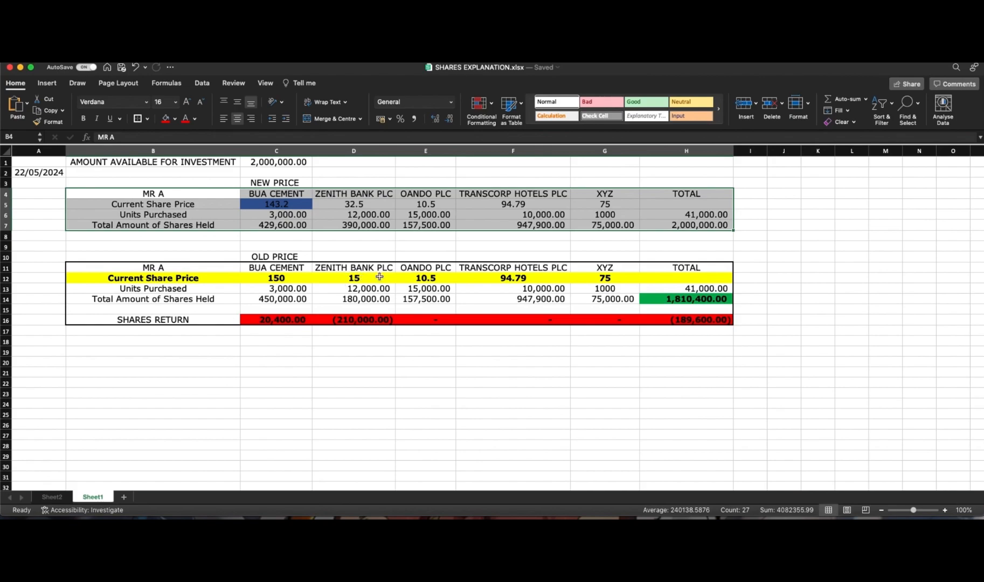
Step: Set the OANDO PLC share price in the OLD PRICE table to 9.5 and widen column E to about 18.5
{"action": "left_click", "coordinate": [423, 279]}
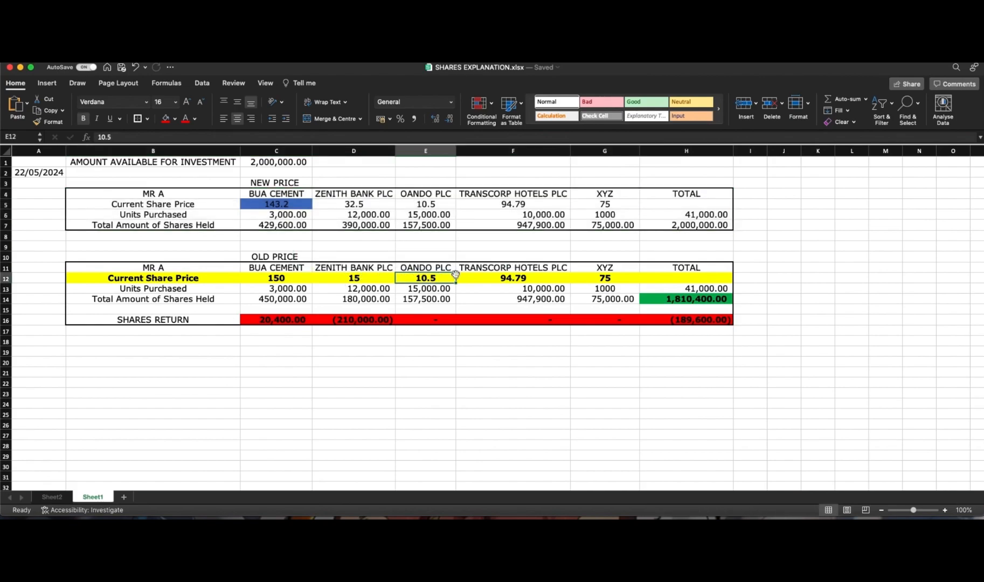
{"action": "type", "text": "9.5"}
{"action": "key", "text": "Return"}
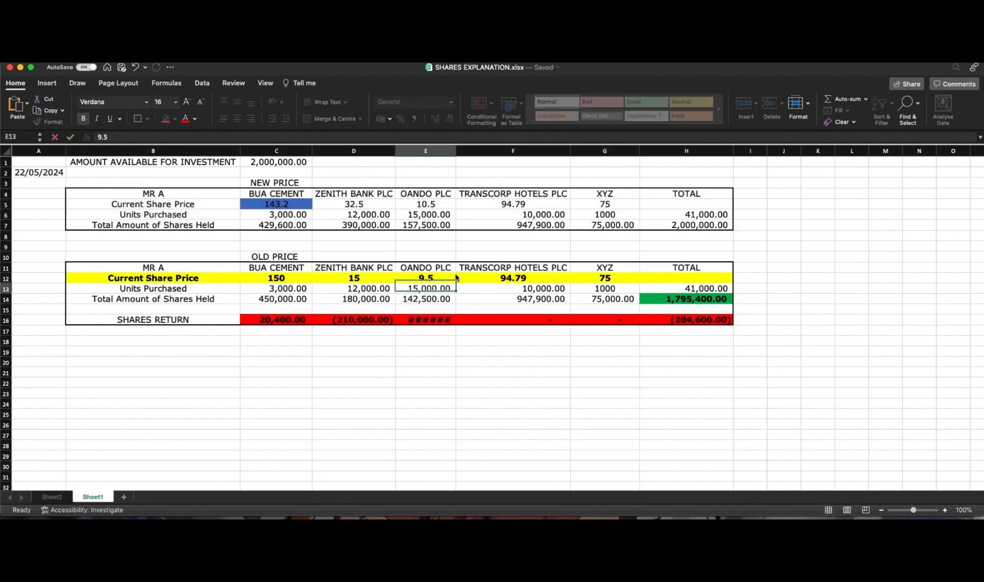
{"action": "left_click_drag", "start_coordinate": [456, 151], "coordinate": [460, 151]}
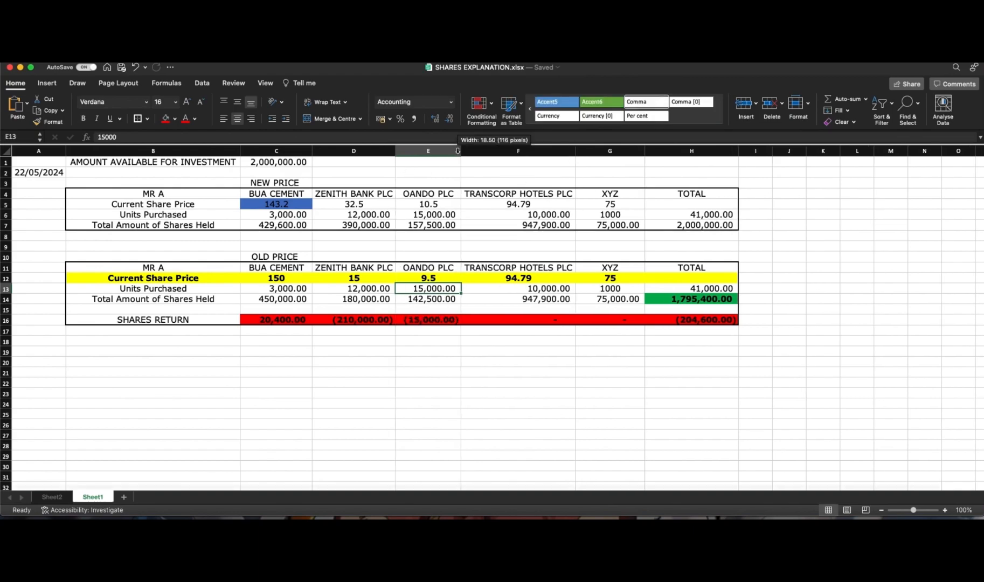
{"action": "left_click", "coordinate": [468, 341]}
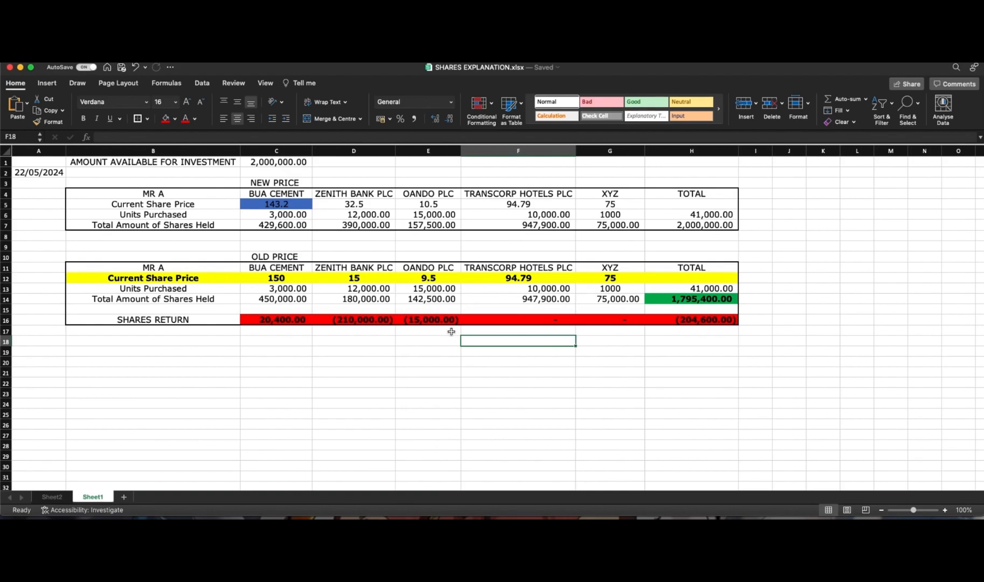
Step: Set the OLD PRICE table's share prices to 80 for TRANSCORP HOTELS PLC and 65 for XYZ
{"action": "left_click", "coordinate": [487, 280]}
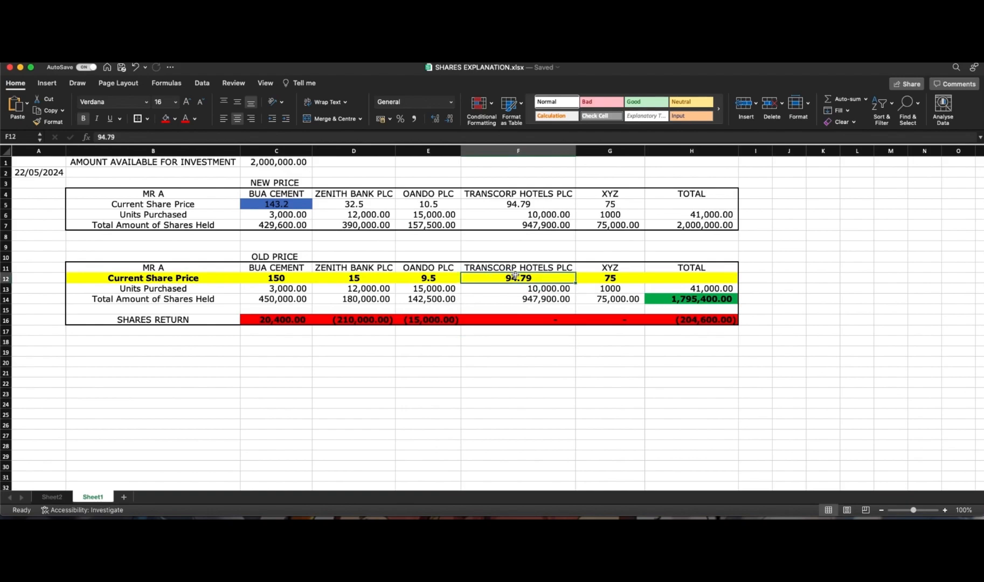
{"action": "type", "text": "80"}
{"action": "key", "text": "Return"}
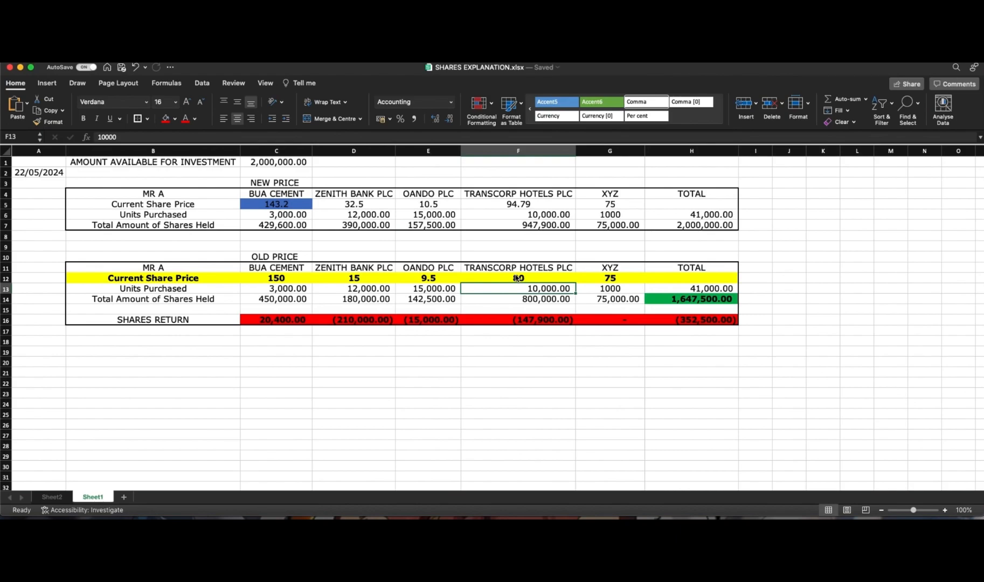
{"action": "left_click", "coordinate": [599, 275]}
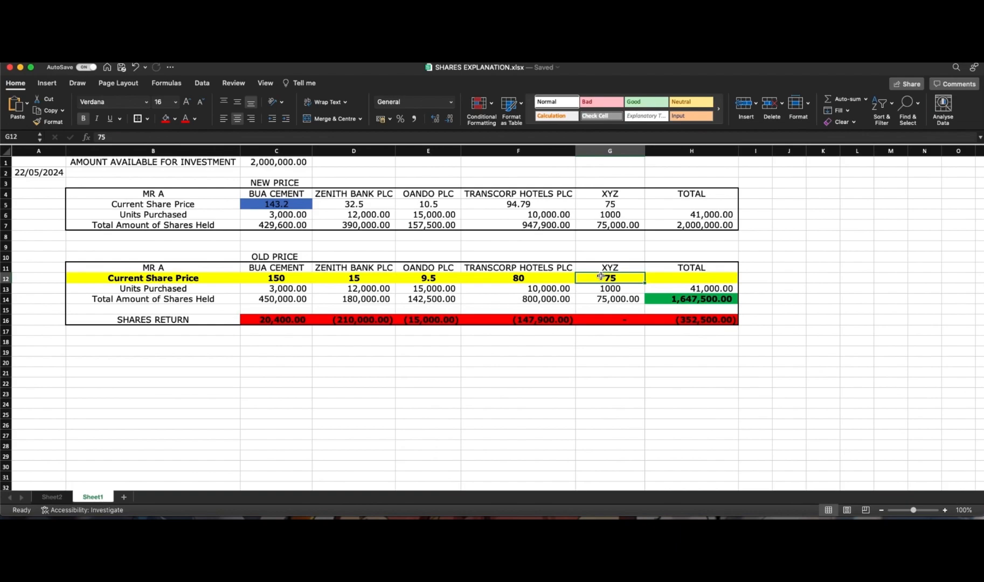
{"action": "type", "text": "65"}
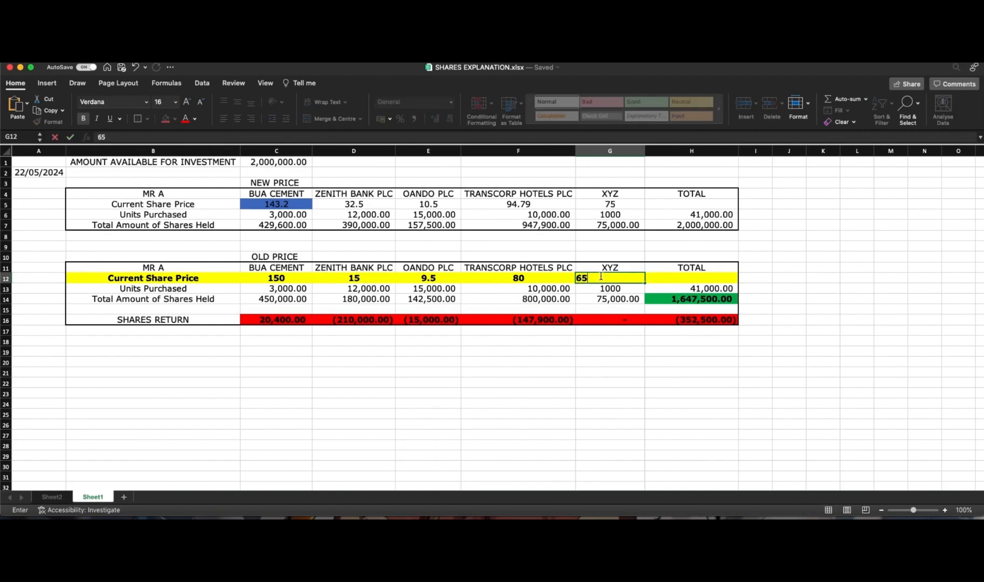
{"action": "key", "text": "Return"}
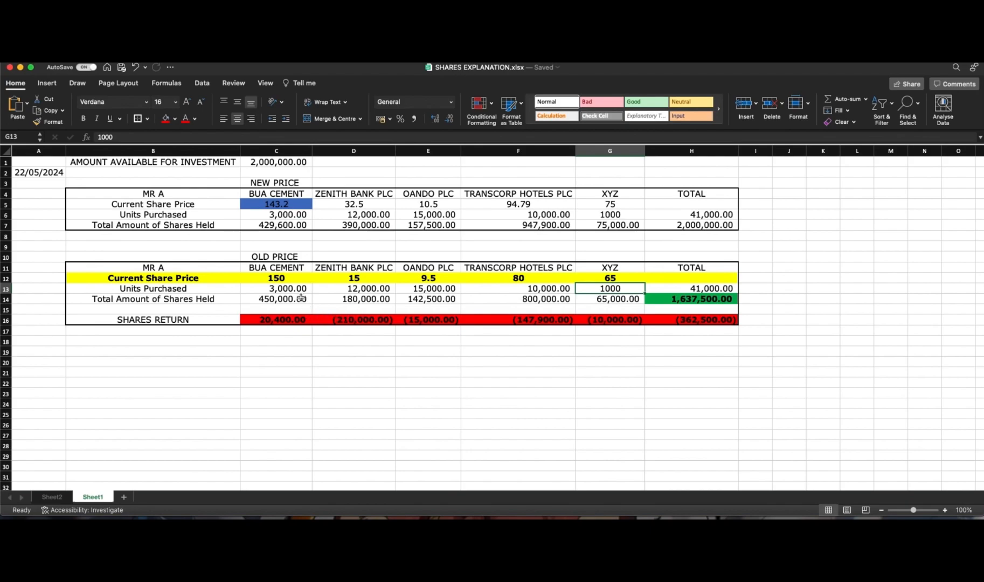
Step: Set the OLD PRICE table's share prices to 200 for BUA CEMENT and 40 for ZENITH BANK PLC, checking the total shares return
{"action": "left_click", "coordinate": [302, 280]}
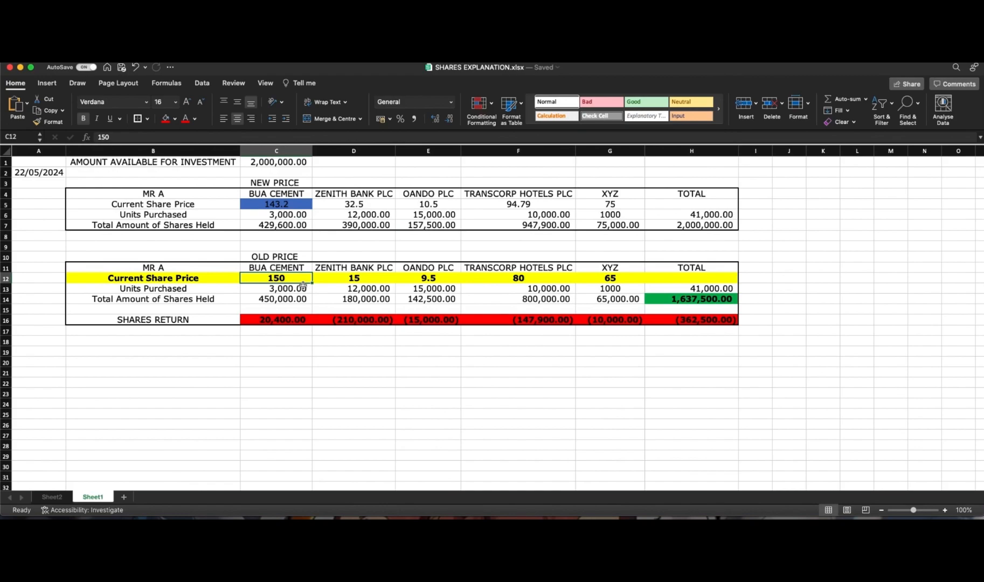
{"action": "type", "text": "200"}
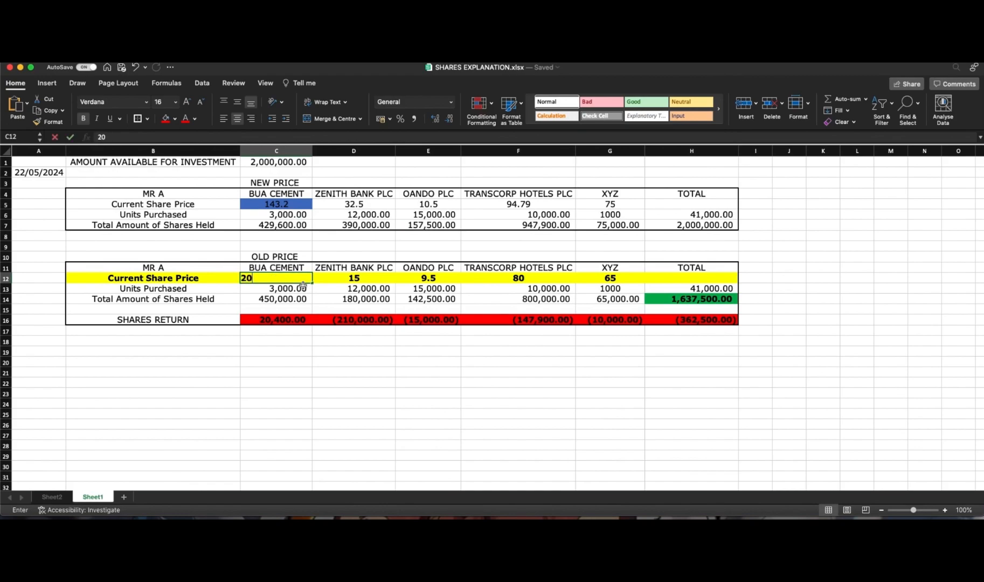
{"action": "key", "text": "Return"}
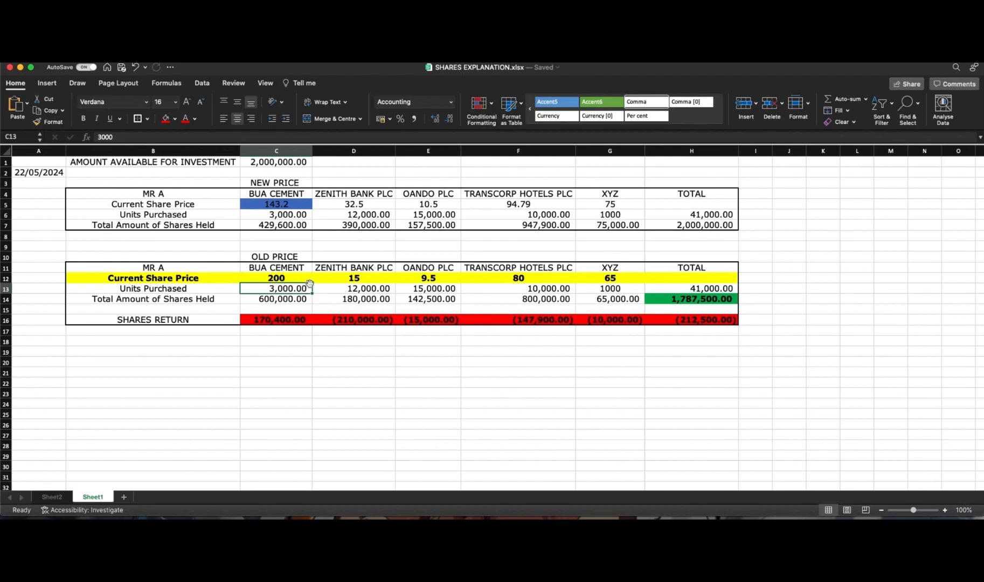
{"action": "left_click", "coordinate": [348, 278]}
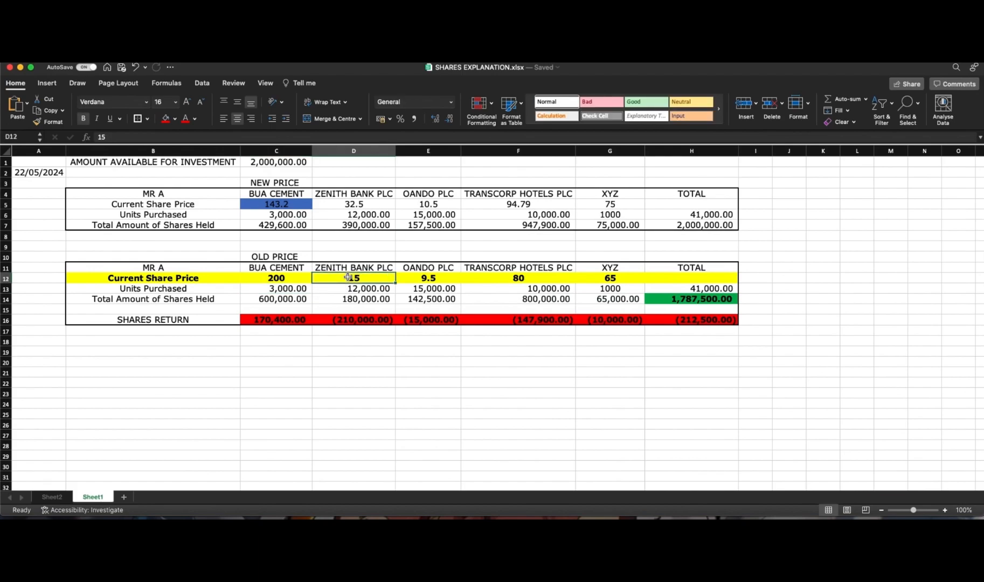
{"action": "type", "text": "40"}
{"action": "key", "text": "Return"}
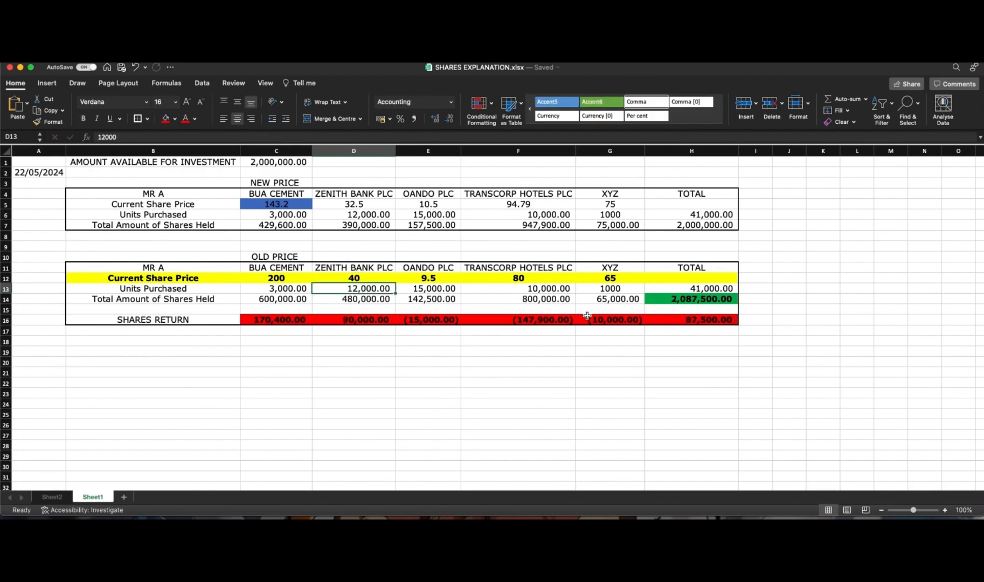
{"action": "left_click", "coordinate": [700, 320]}
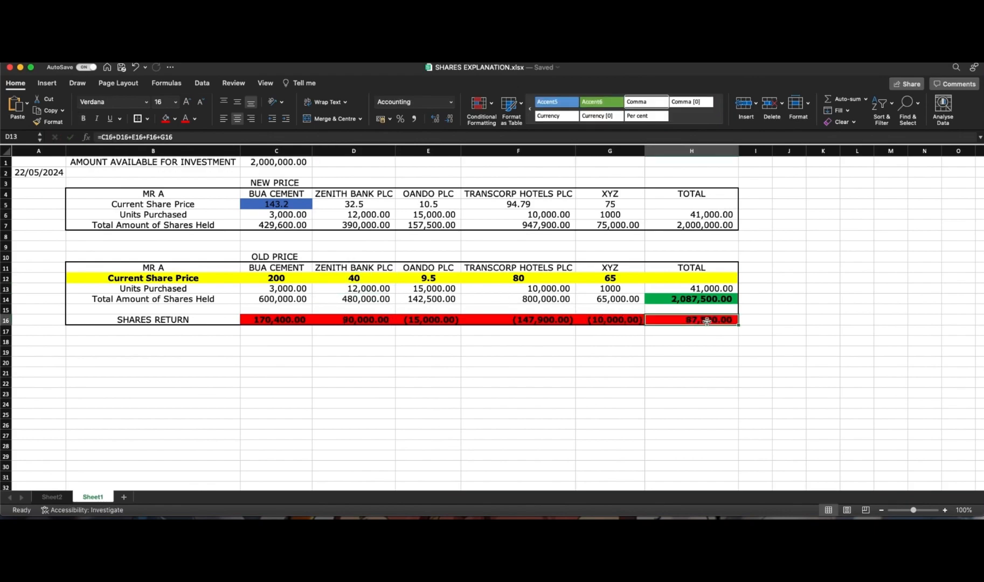
Step: Set the OLD PRICE table's share prices to 15 for OANDO PLC and 100.2 for TRANSCORP HOTELS PLC
{"action": "left_click", "coordinate": [441, 276]}
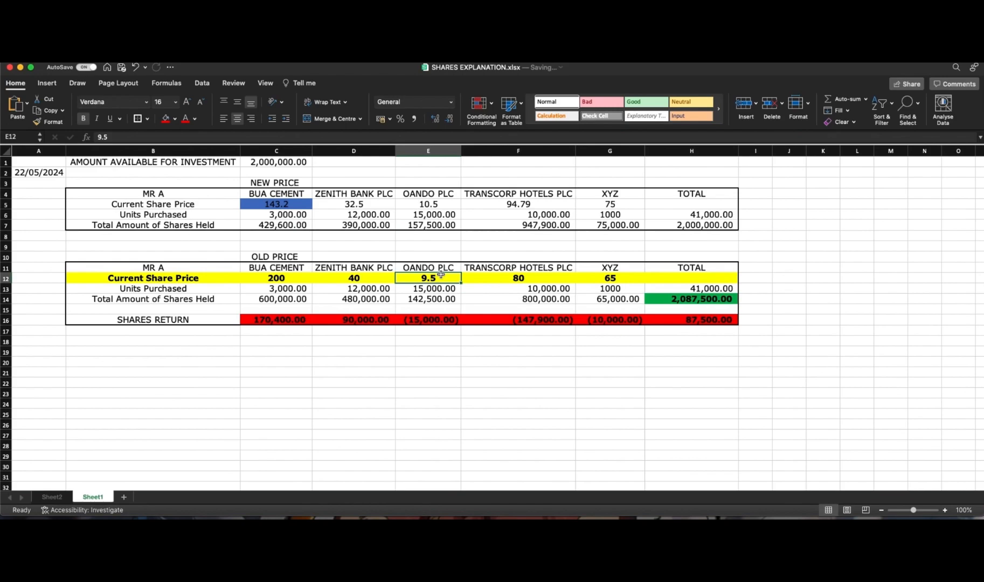
{"action": "type", "text": "15"}
{"action": "key", "text": "Return"}
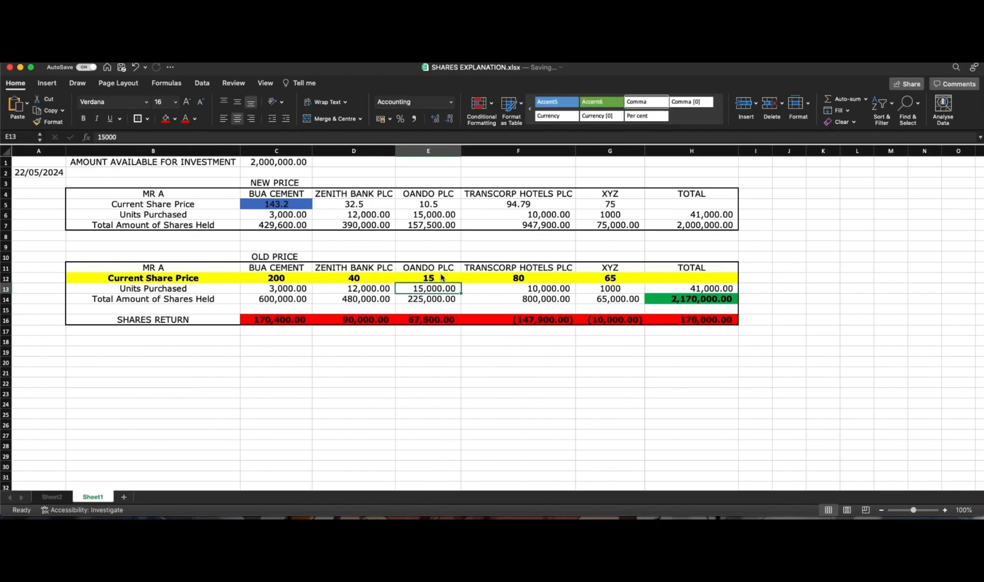
{"action": "left_click", "coordinate": [554, 275]}
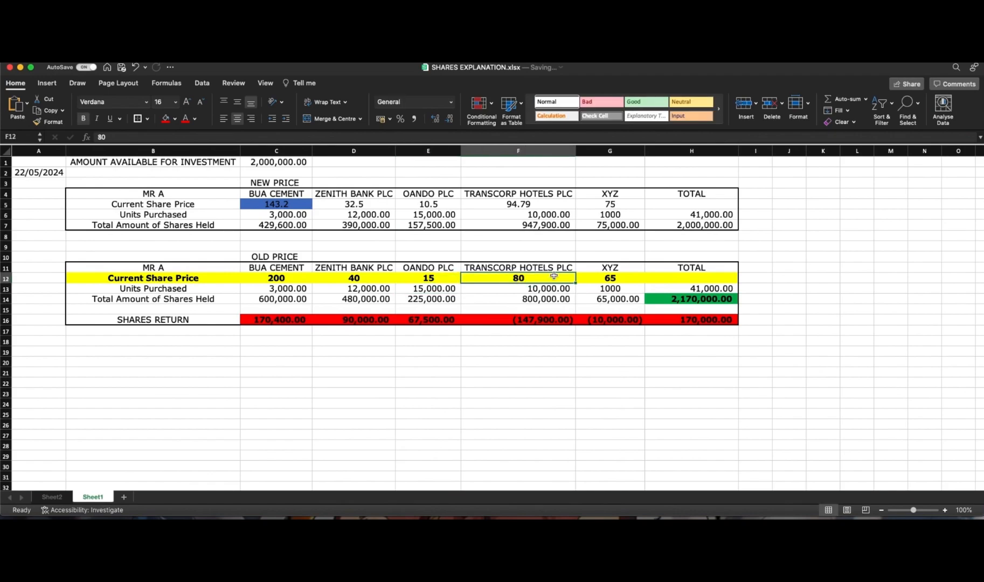
{"action": "type", "text": "100.2"}
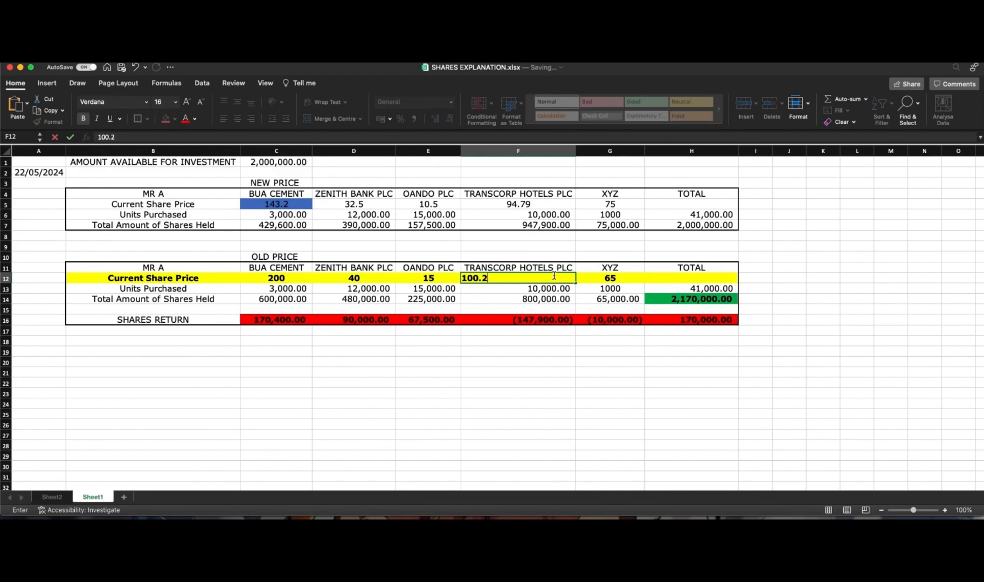
{"action": "key", "text": "Return"}
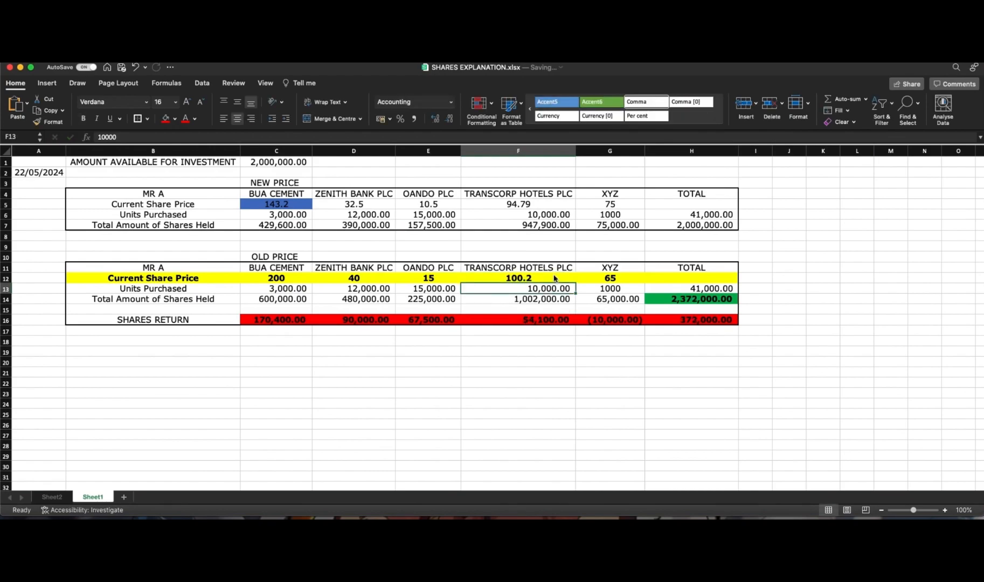
Step: Set the XYZ share price in the OLD PRICE table to 93 and compare its prices and totals with the NEW PRICE total
{"action": "left_click", "coordinate": [607, 280]}
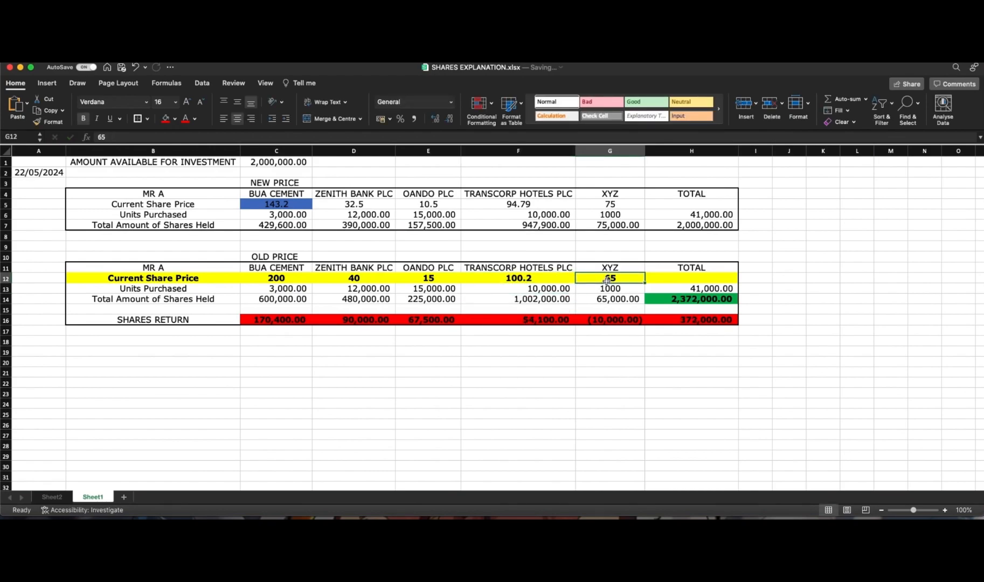
{"action": "type", "text": "93"}
{"action": "key", "text": "Return"}
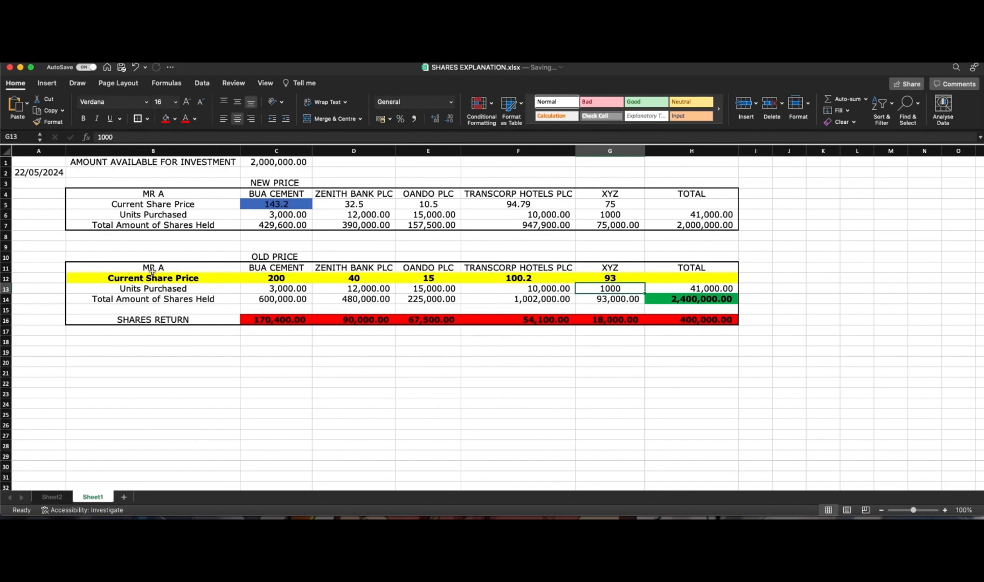
{"action": "left_click_drag", "start_coordinate": [101, 272], "coordinate": [693, 321]}
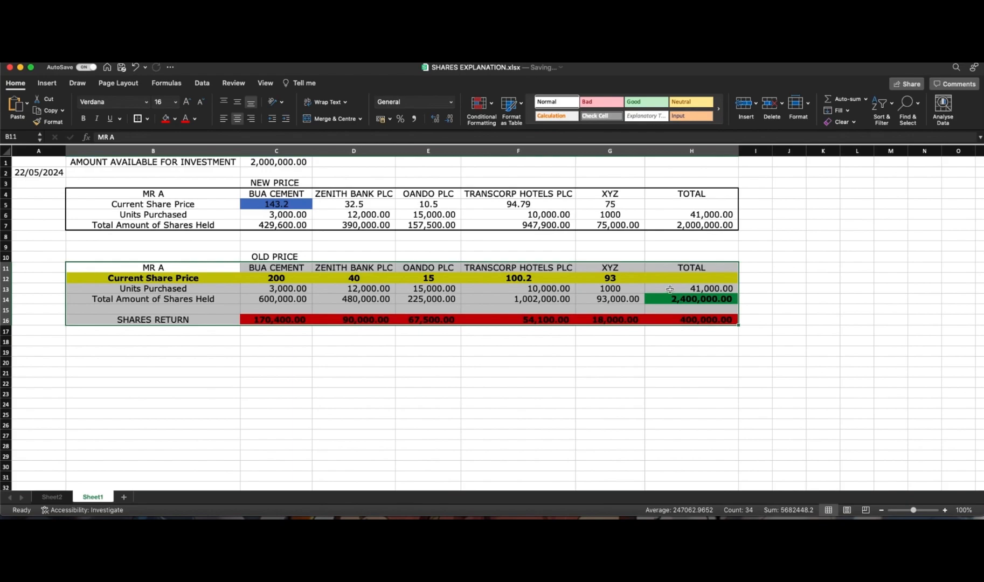
{"action": "left_click", "coordinate": [692, 328]}
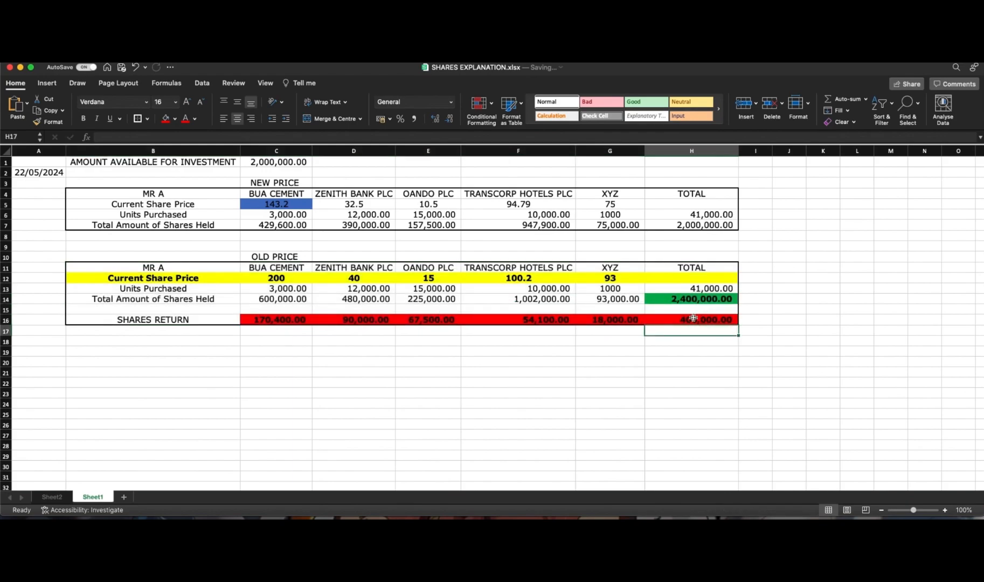
{"action": "left_click_drag", "start_coordinate": [262, 279], "coordinate": [590, 279]}
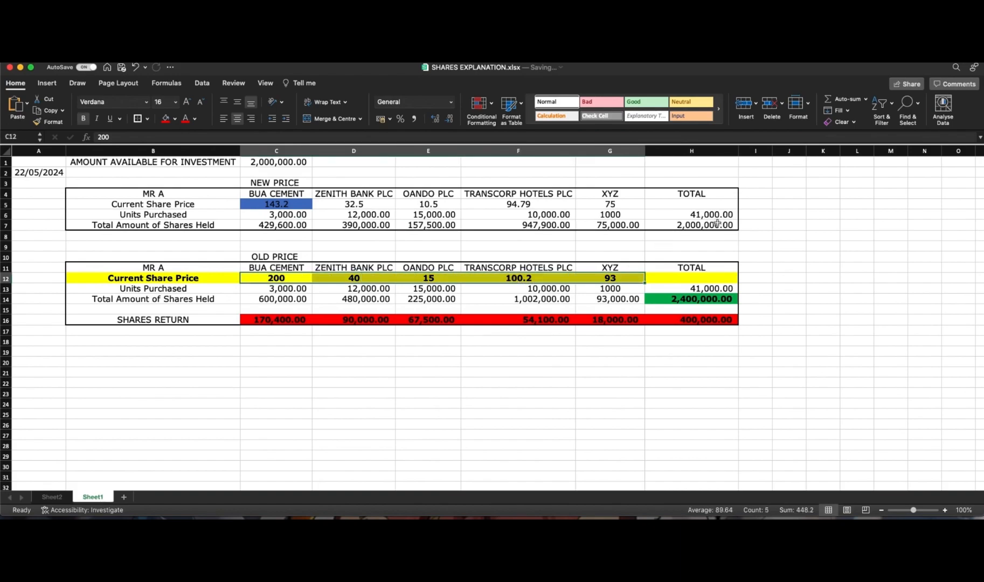
{"action": "left_click_drag", "start_coordinate": [742, 226], "coordinate": [722, 227]}
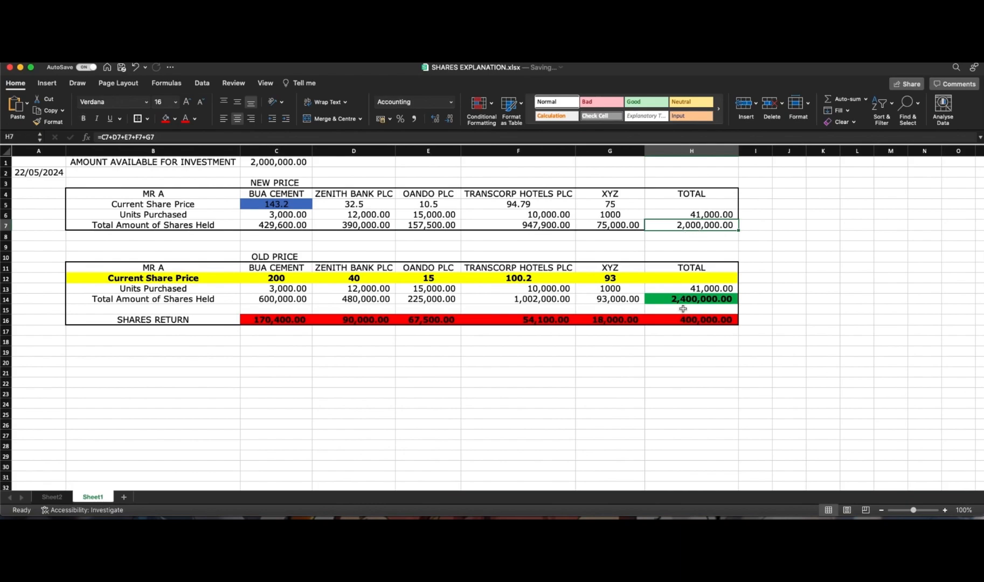
Step: Change the fill of the SHARES RETURN figures in C16:H16 to yellow
{"action": "left_click_drag", "start_coordinate": [281, 322], "coordinate": [660, 321]}
{"action": "left_click", "coordinate": [176, 119]}
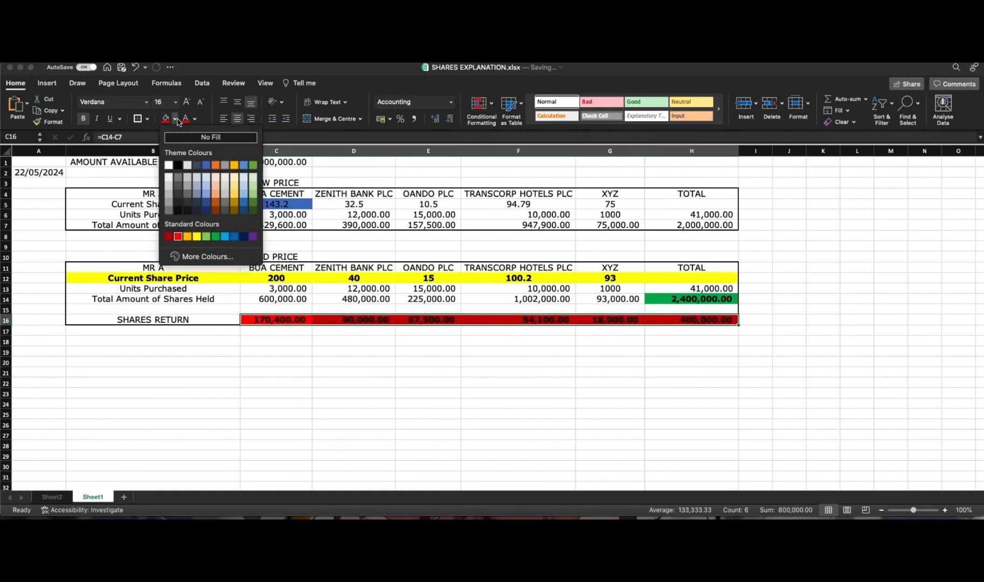
{"action": "left_click", "coordinate": [200, 237]}
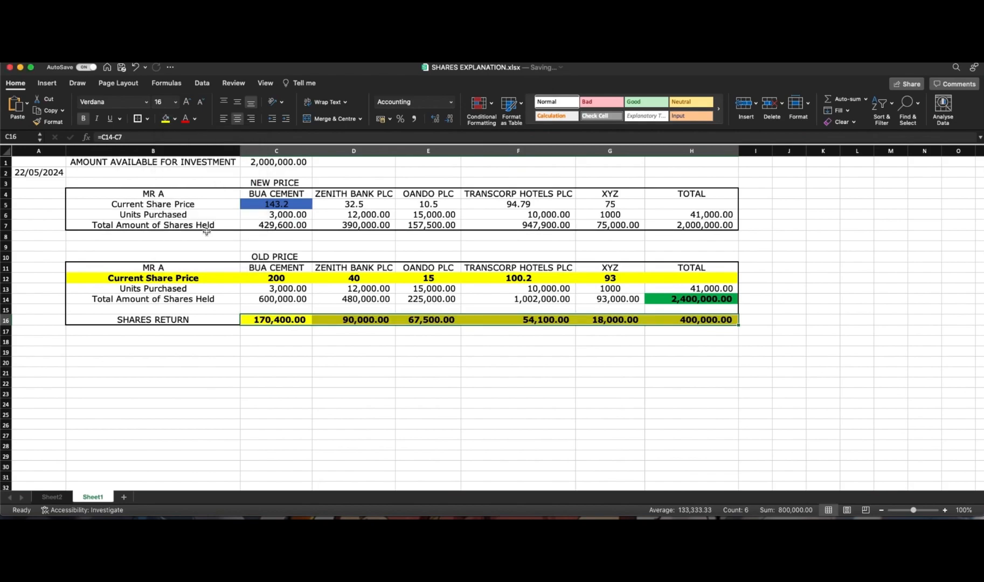
{"action": "left_click", "coordinate": [246, 361]}
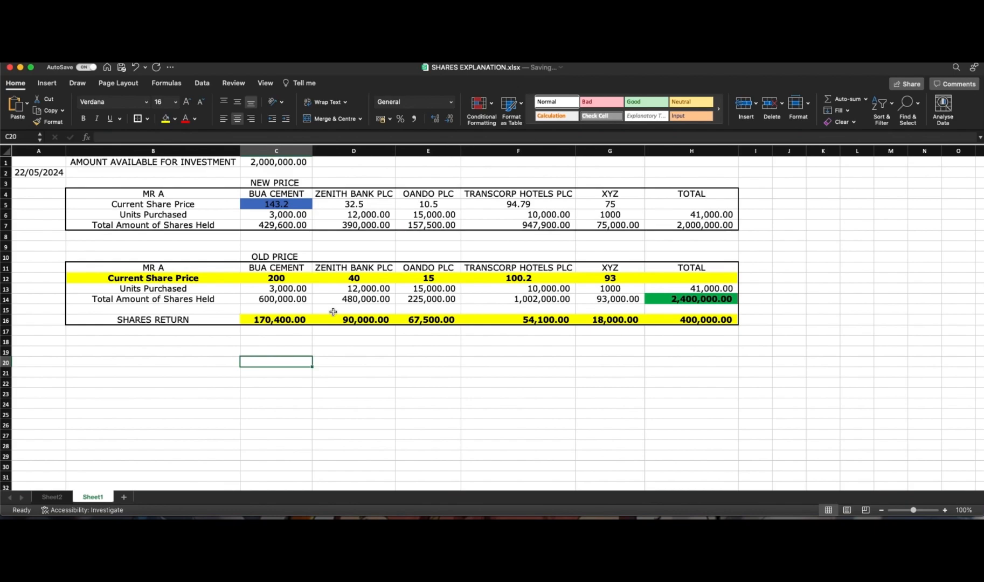
Step: Restore the amount available for investment on Sheet2 to 2,000,000.00 in C18
{"action": "left_click", "coordinate": [50, 496]}
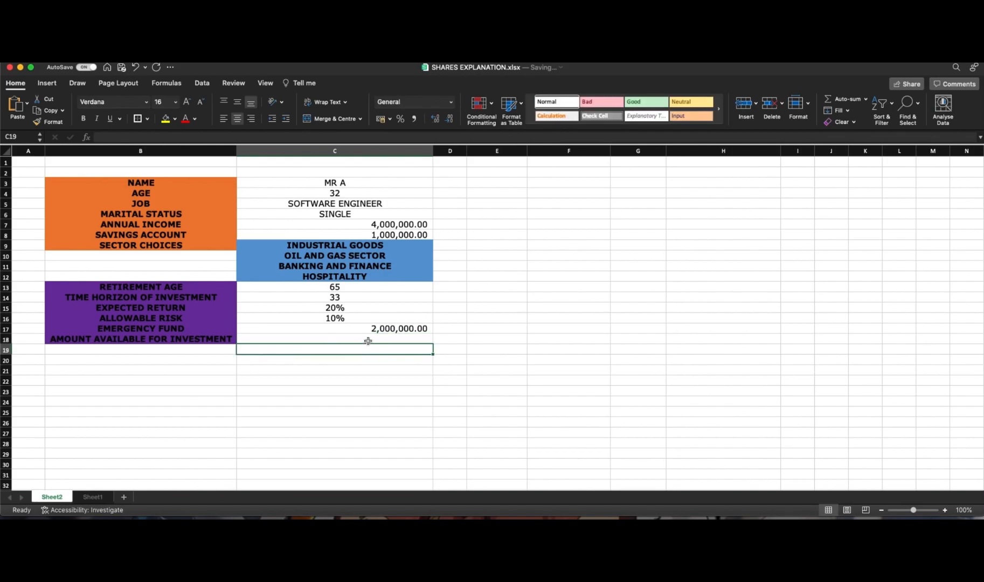
{"action": "key", "text": "super+z"}
{"action": "left_click", "coordinate": [440, 350]}
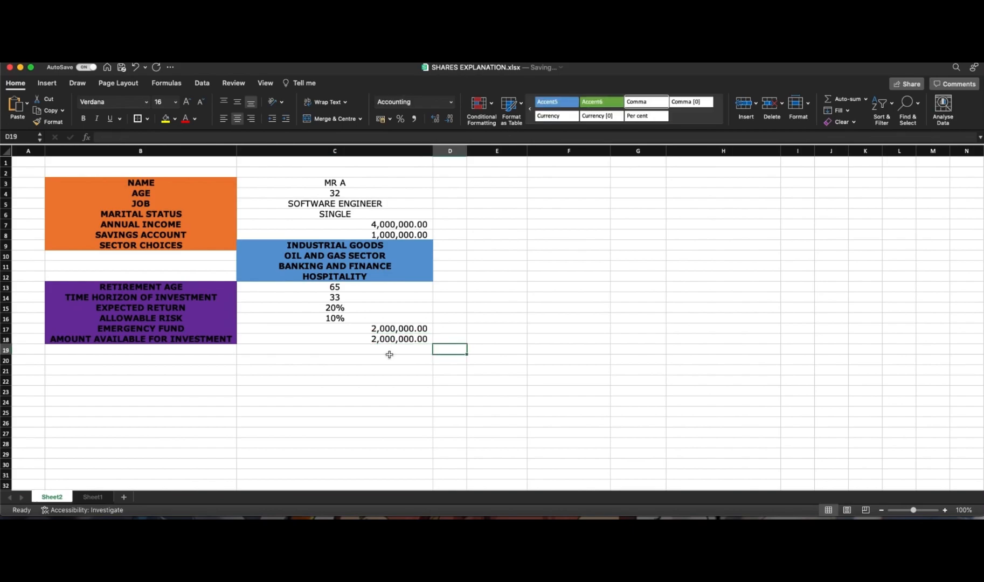
Step: Copy the OLD PRICE table B11:H16 on Sheet1 and paste the duplicate at B19
{"action": "left_click", "coordinate": [103, 502]}
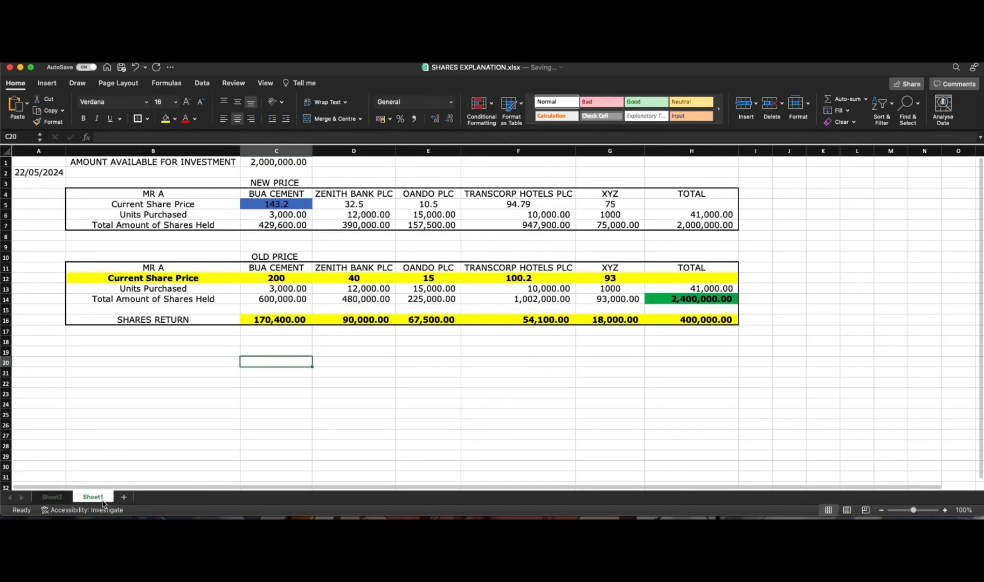
{"action": "left_click_drag", "start_coordinate": [105, 268], "coordinate": [729, 319]}
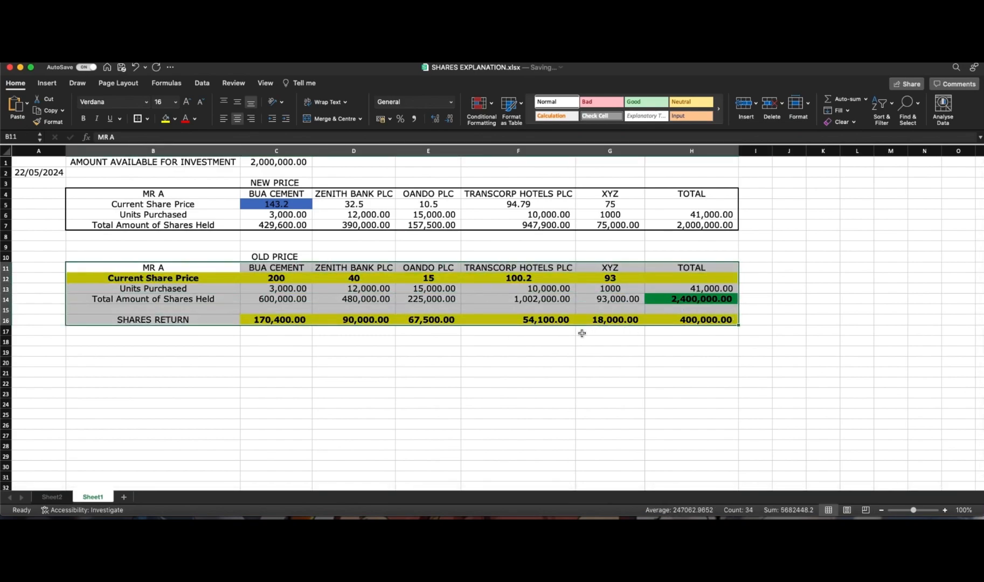
{"action": "key", "text": "super+c"}
{"action": "left_click", "coordinate": [158, 348]}
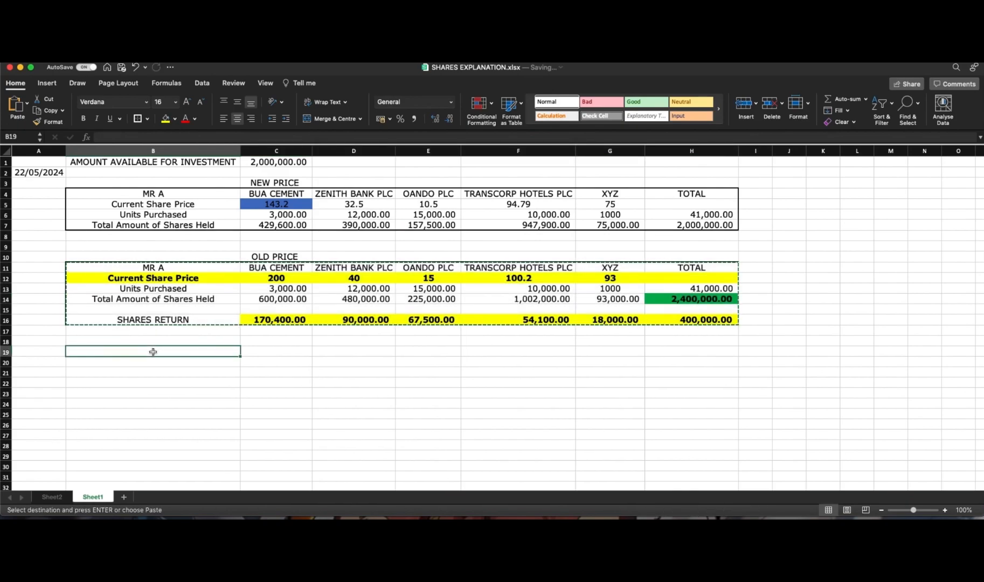
{"action": "key", "text": "super+v"}
Step: Set the duplicated table's share prices to 100 for BUA CEMENT and 60 for ZENITH BANK PLC
{"action": "left_click", "coordinate": [267, 359]}
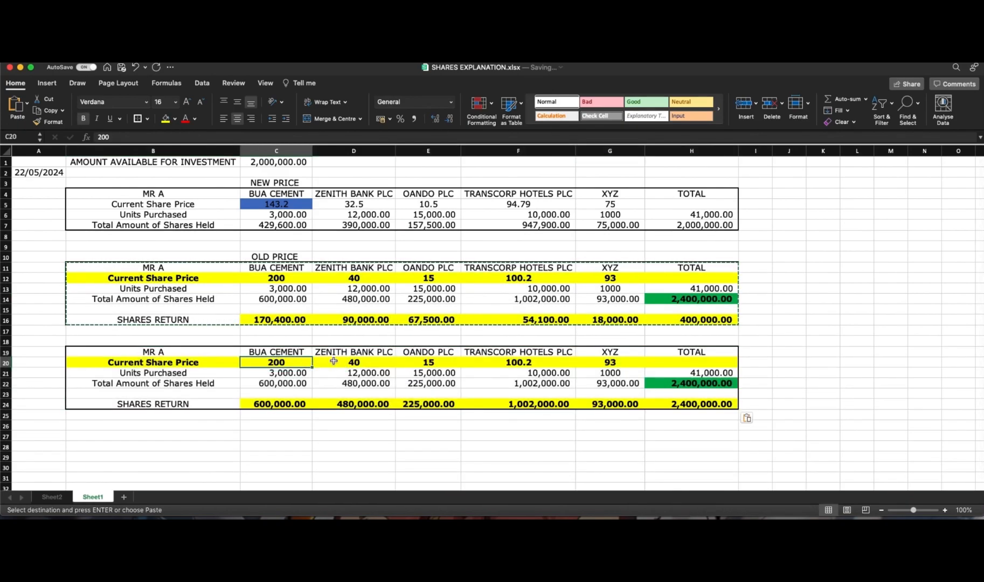
{"action": "type", "text": "1"}
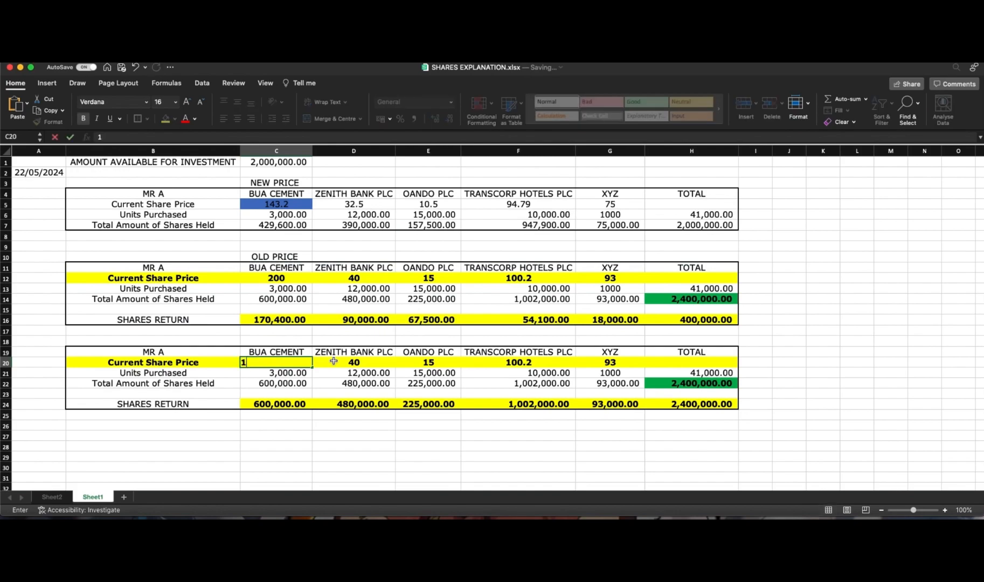
{"action": "type", "text": "00"}
{"action": "left_click", "coordinate": [334, 361]}
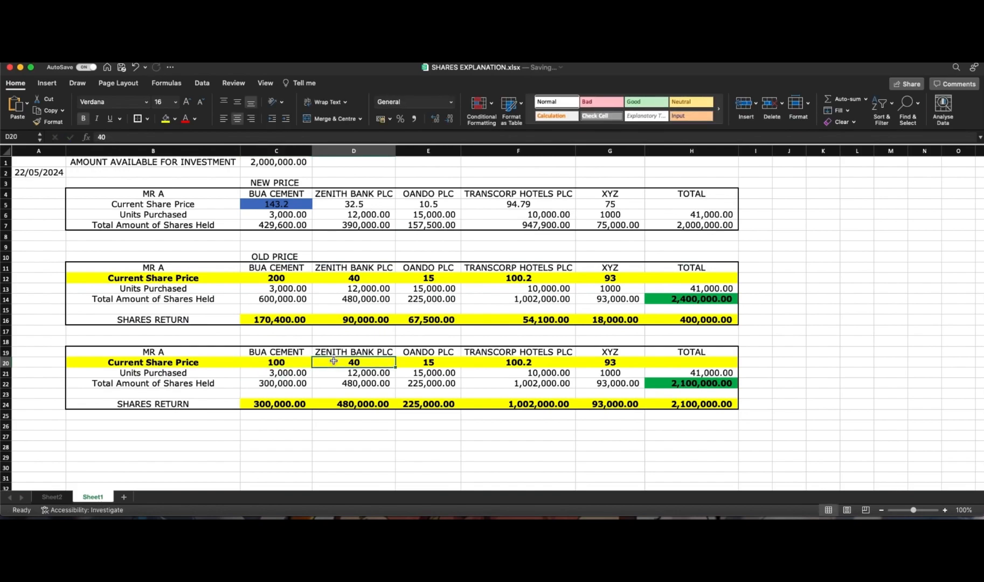
{"action": "type", "text": "60"}
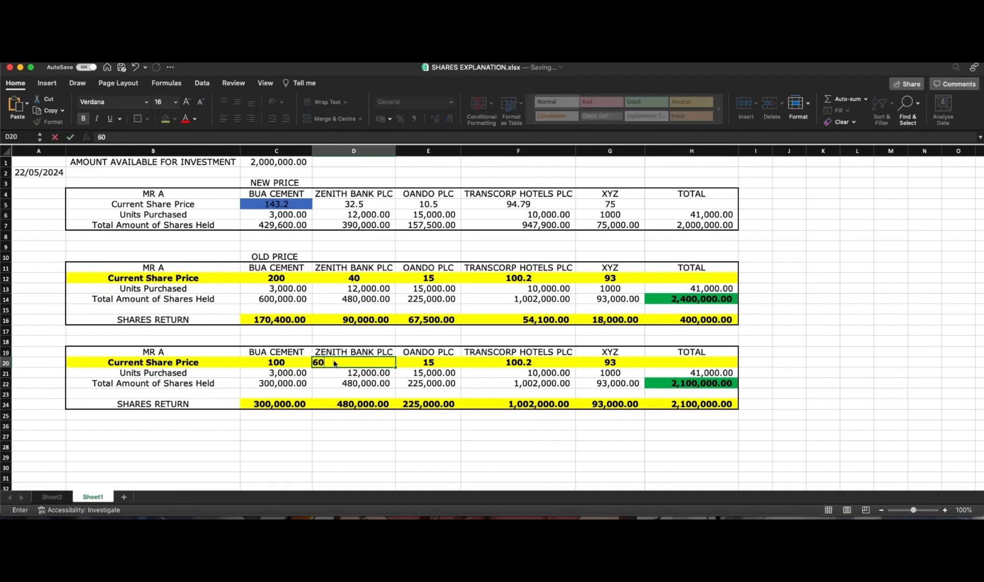
{"action": "key", "text": "Return"}
Step: Set the duplicated table's share prices to 11 for OANDO PLC, 78 for TRANSCORP HOTELS PLC and 12 for XYZ, and compare with the NEW PRICE table
{"action": "left_click", "coordinate": [427, 360]}
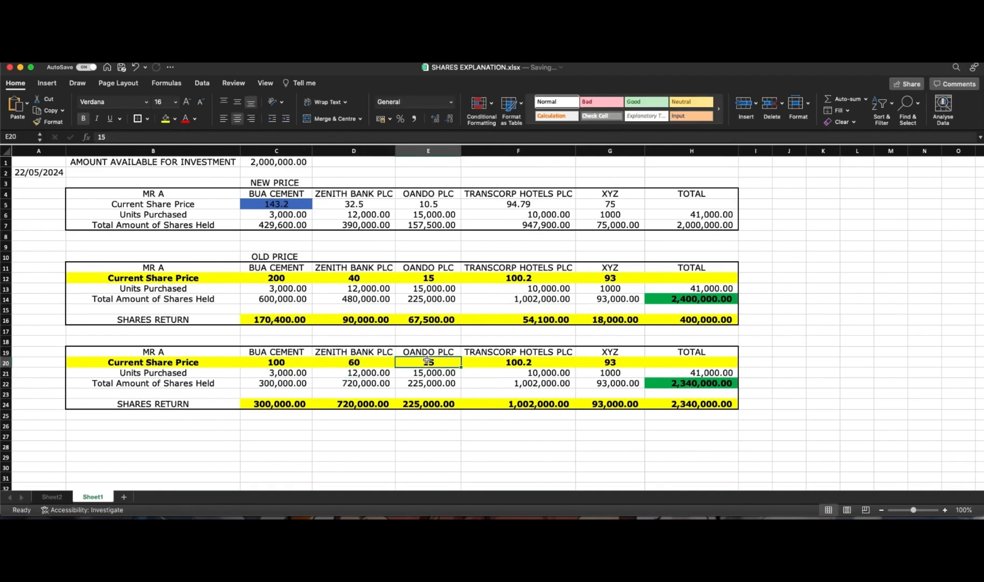
{"action": "type", "text": "11"}
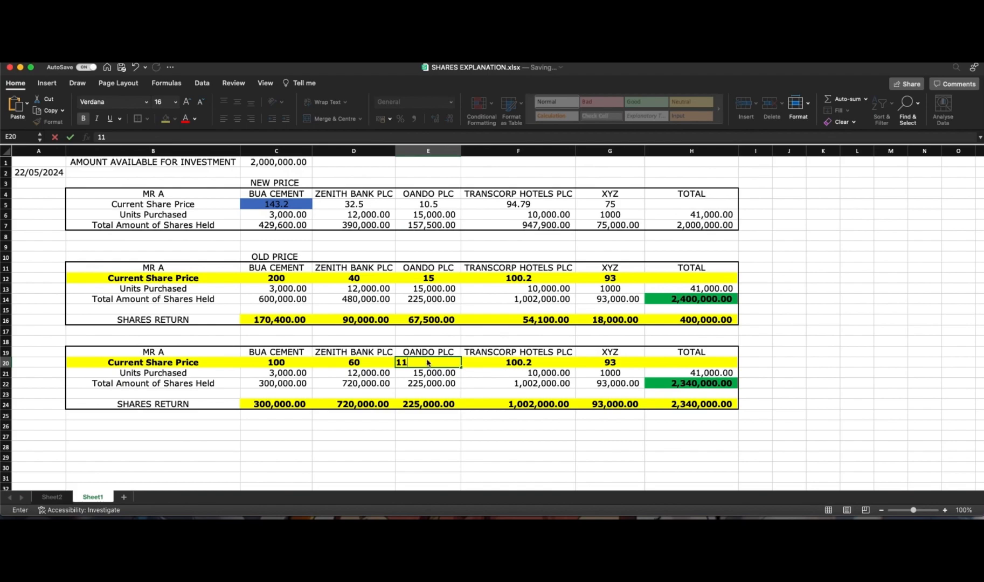
{"action": "key", "text": "Return"}
{"action": "left_click", "coordinate": [501, 361]}
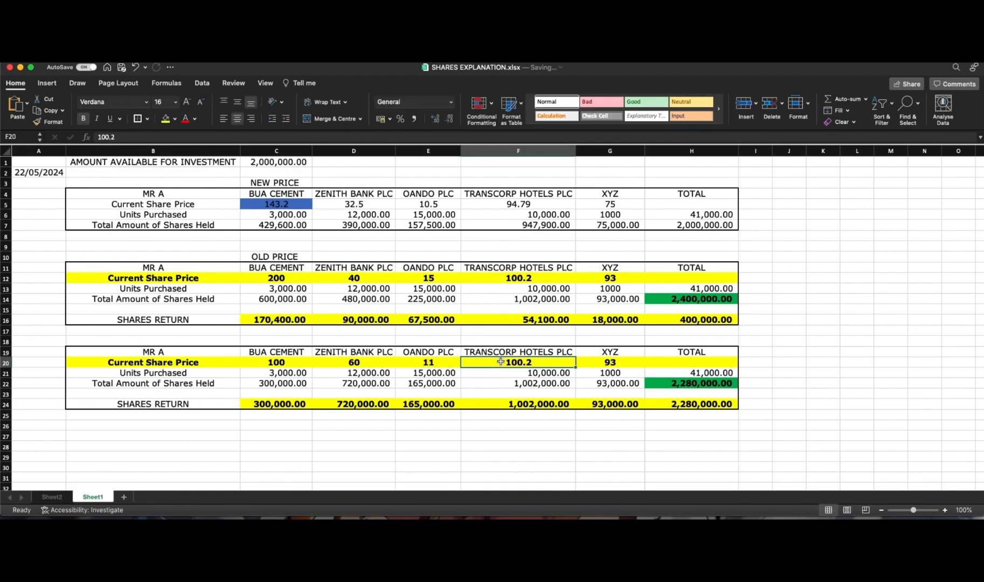
{"action": "type", "text": "78"}
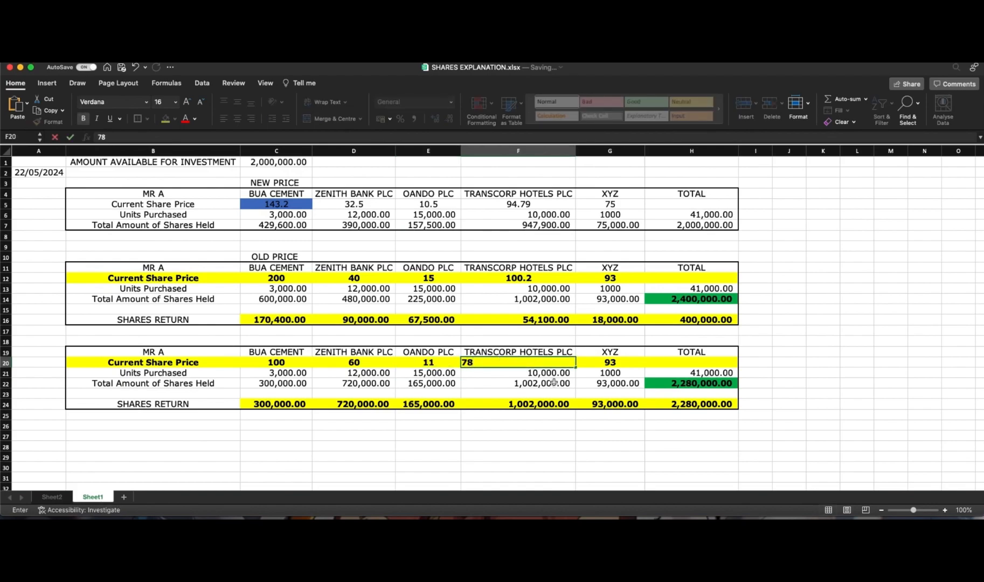
{"action": "left_click", "coordinate": [608, 362]}
{"action": "type", "text": "12"}
{"action": "key", "text": "Return"}
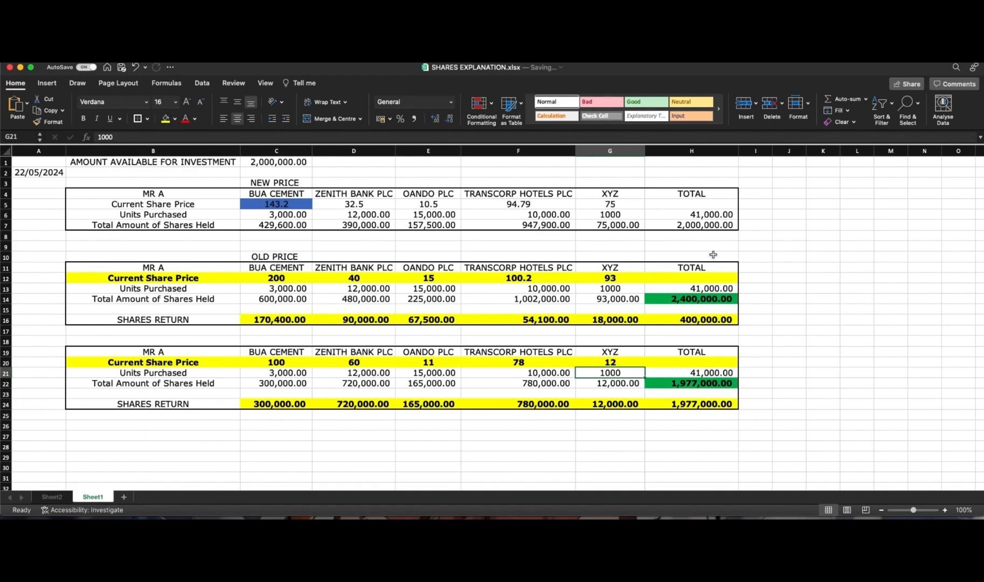
{"action": "left_click_drag", "start_coordinate": [129, 194], "coordinate": [722, 221]}
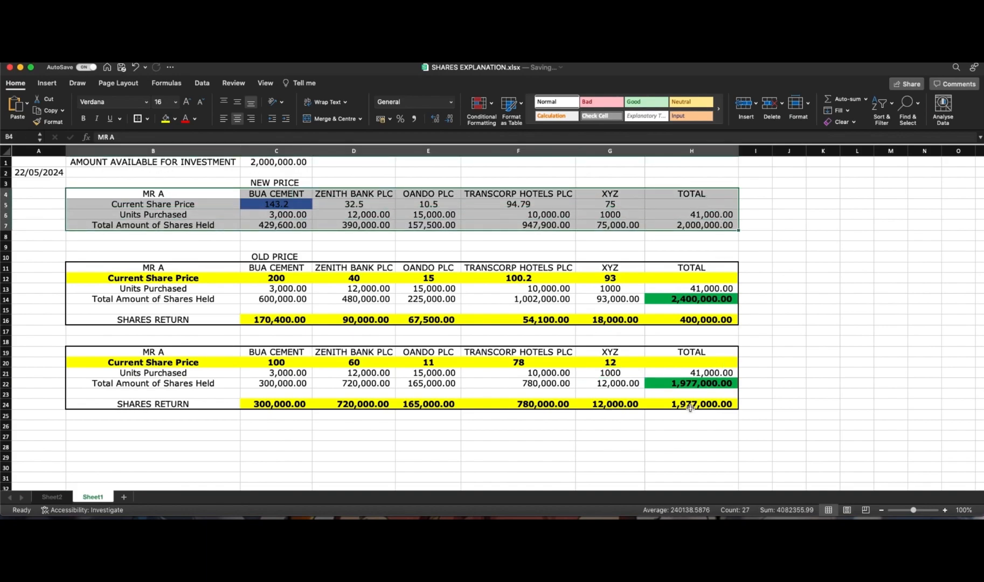